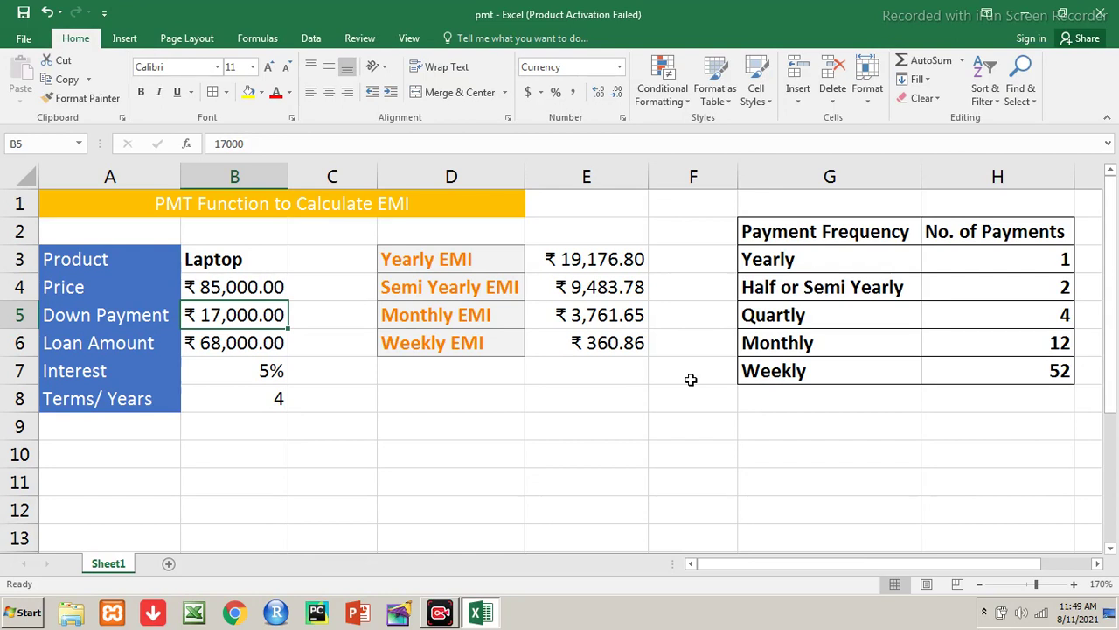
Review the loan inputs in B3 to B8 and the Yearly EMI formula in E3.
{"action": "left_click", "coordinate": [260, 267]}
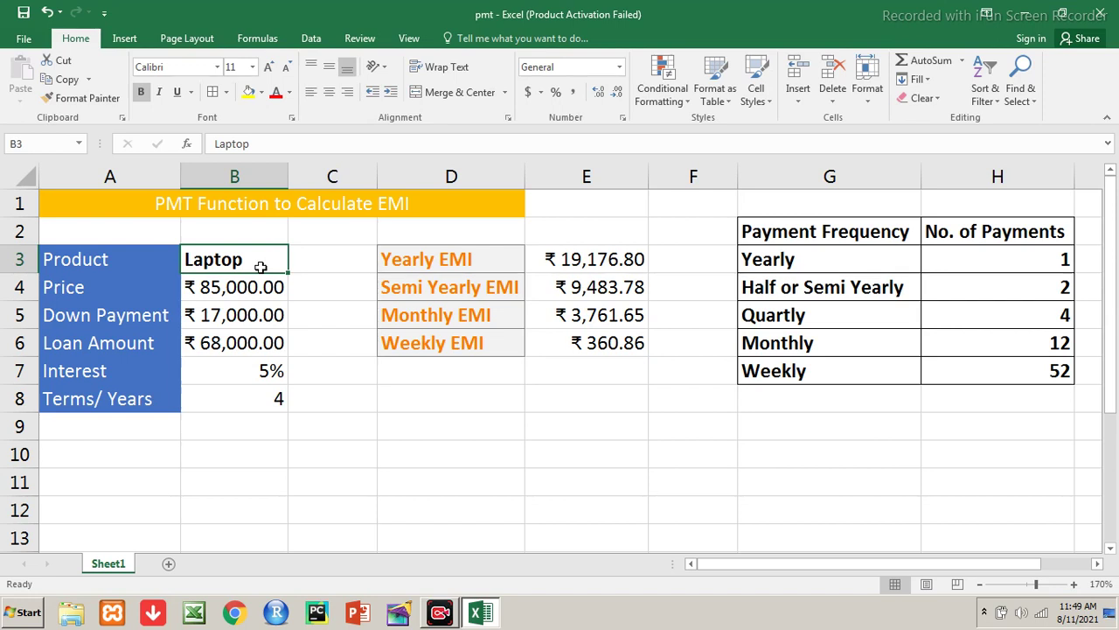
{"action": "key", "text": "Down"}
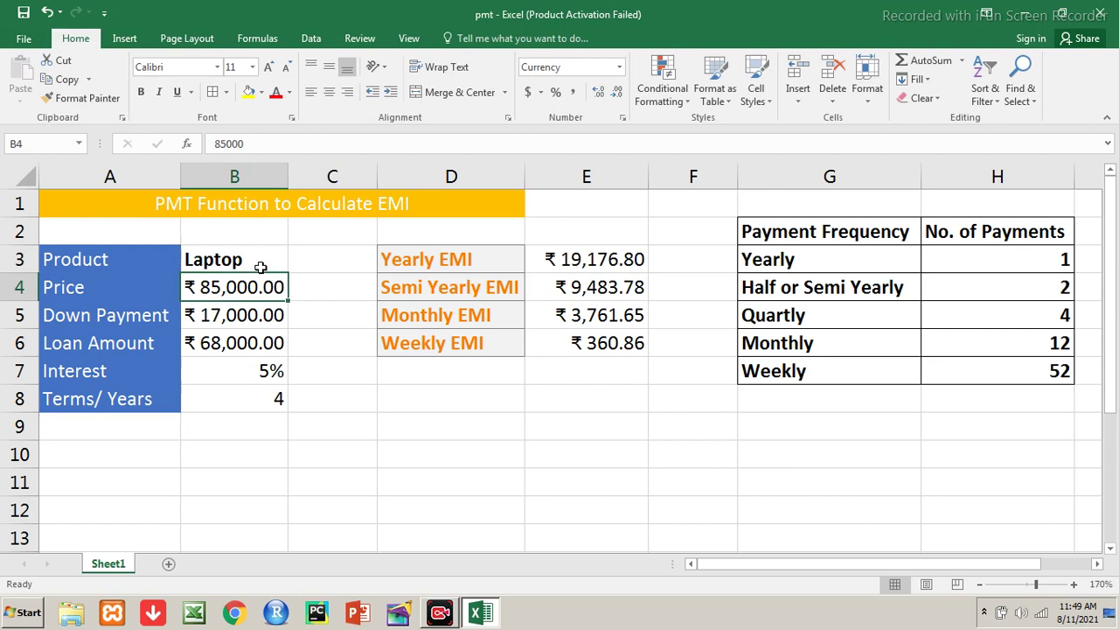
{"action": "key", "text": "Down"}
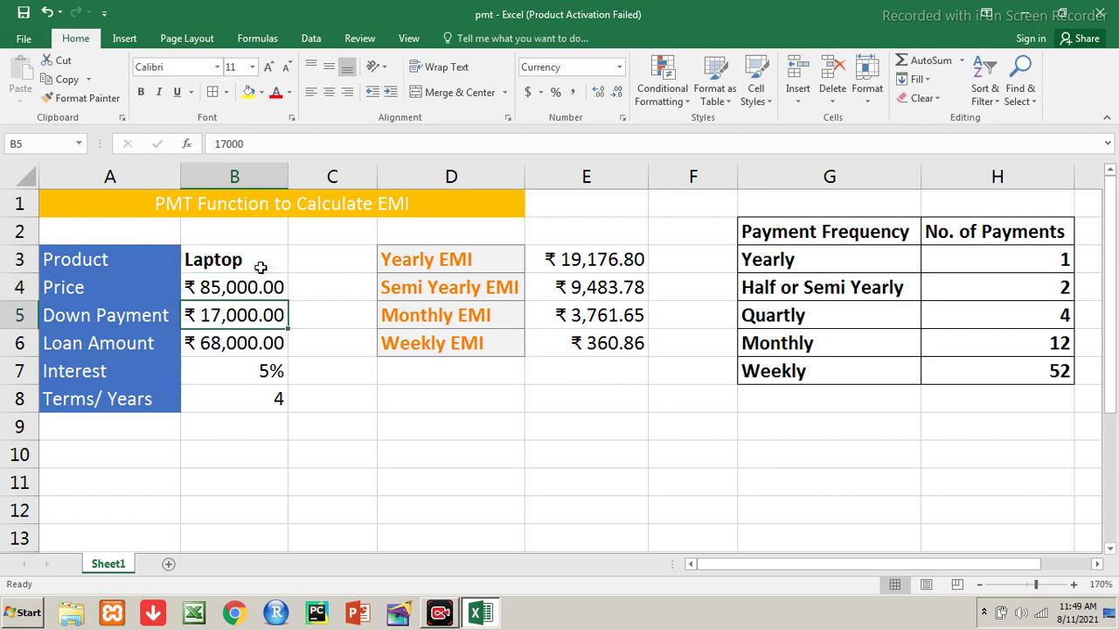
{"action": "key", "text": "Down"}
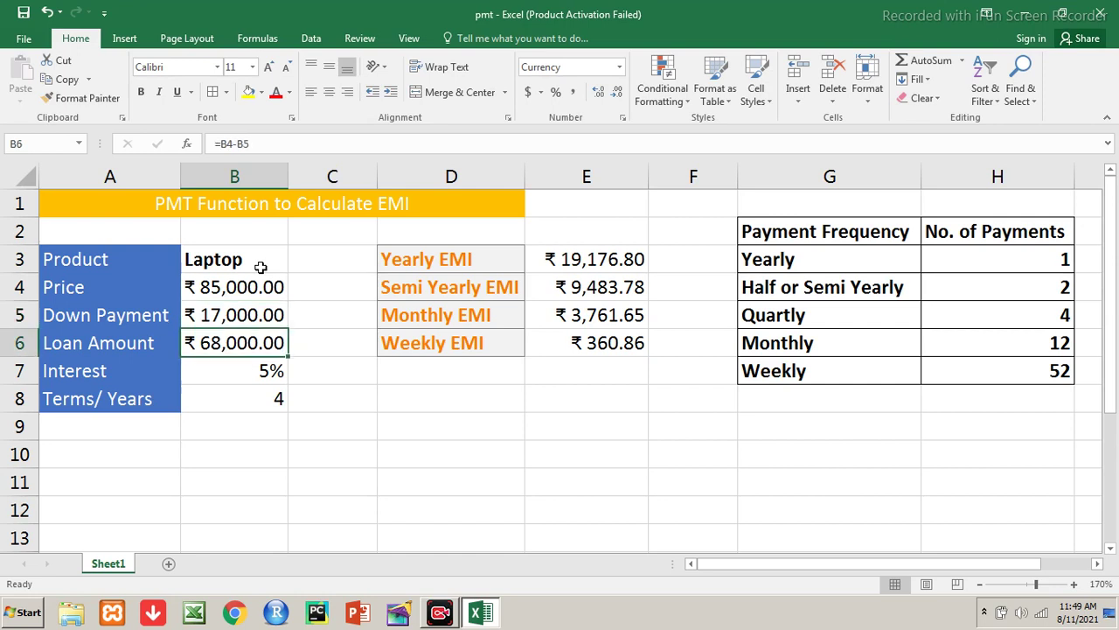
{"action": "key", "text": "Down"}
{"action": "key", "text": "Down"}
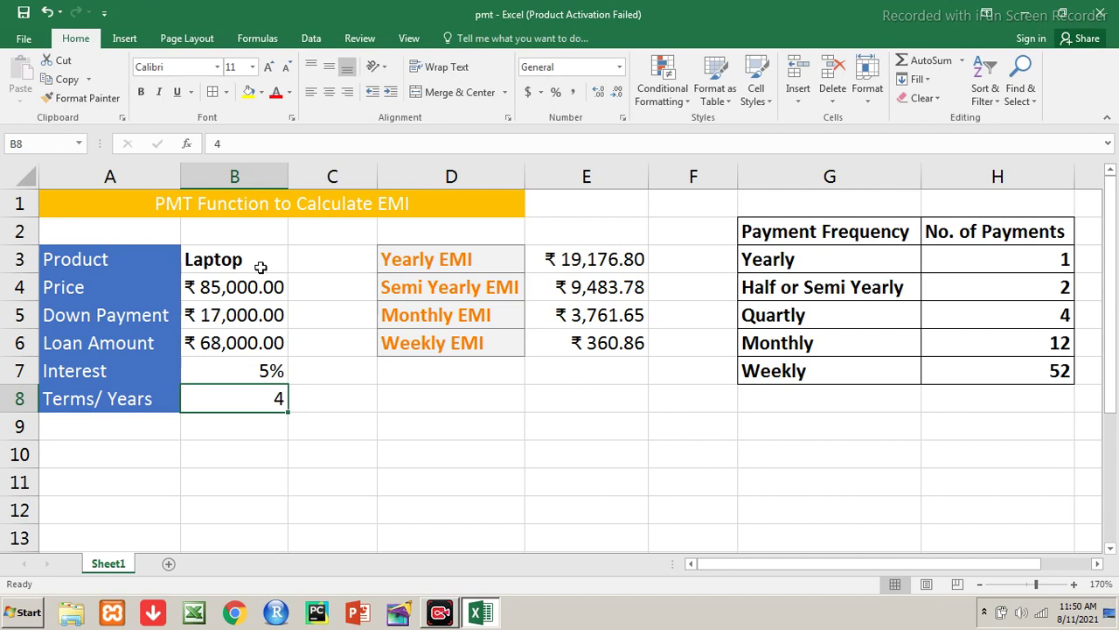
{"action": "key", "text": "Up"}
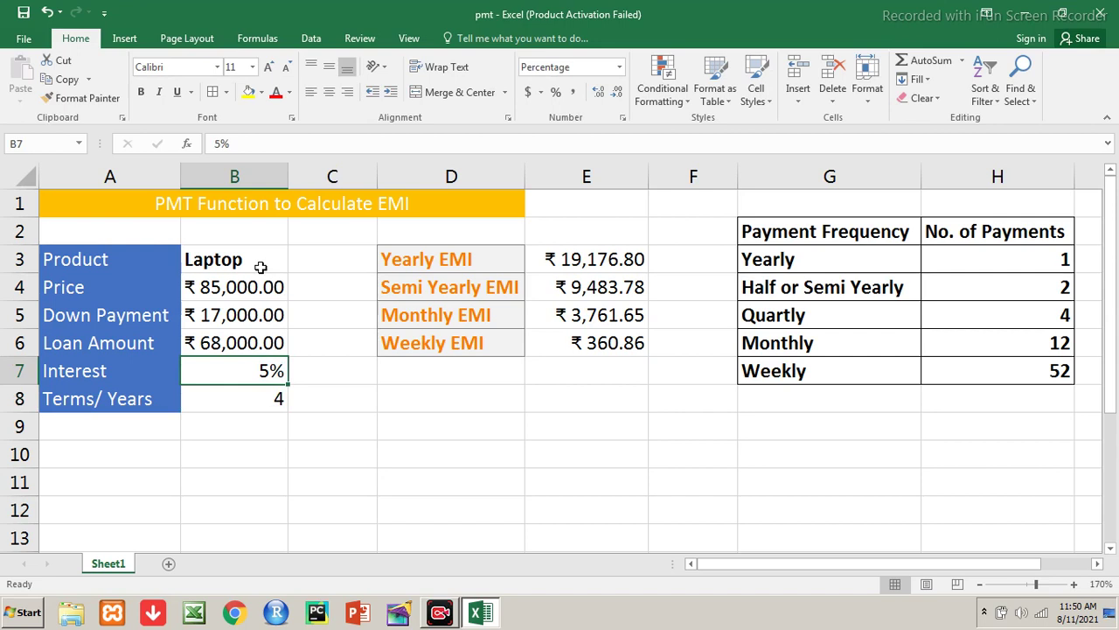
{"action": "left_click", "coordinate": [617, 259]}
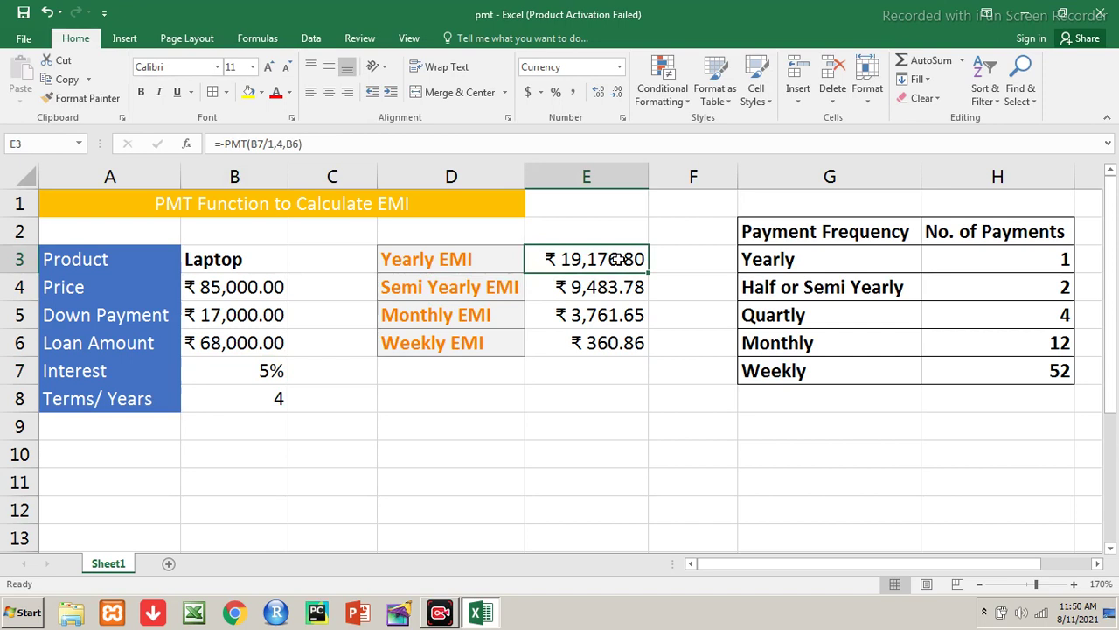
Enter the payment-count notes 1*4 in F3 for Yearly EMI and 2*4 in F4 for Semi Yearly EMI.
{"action": "left_click", "coordinate": [701, 263]}
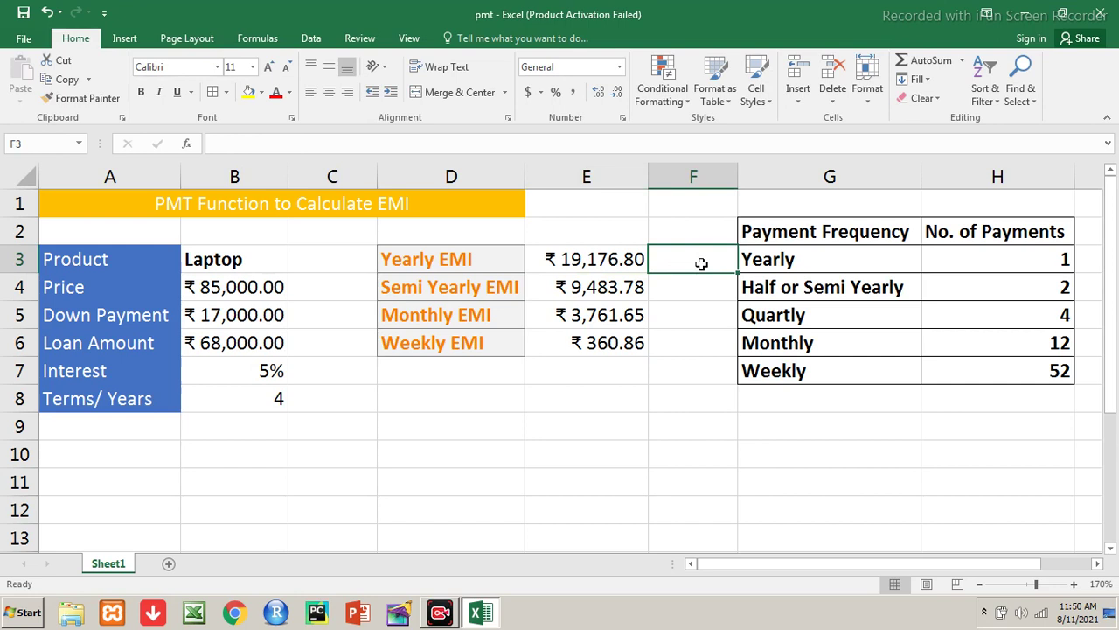
{"action": "type", "text": "1*4"}
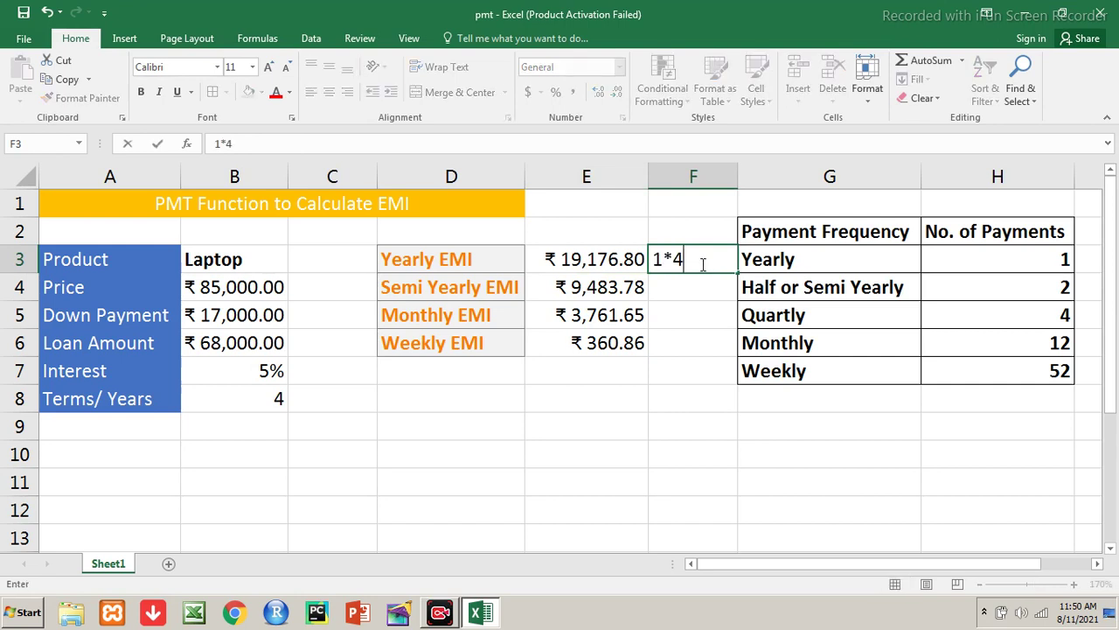
{"action": "key", "text": "Return"}
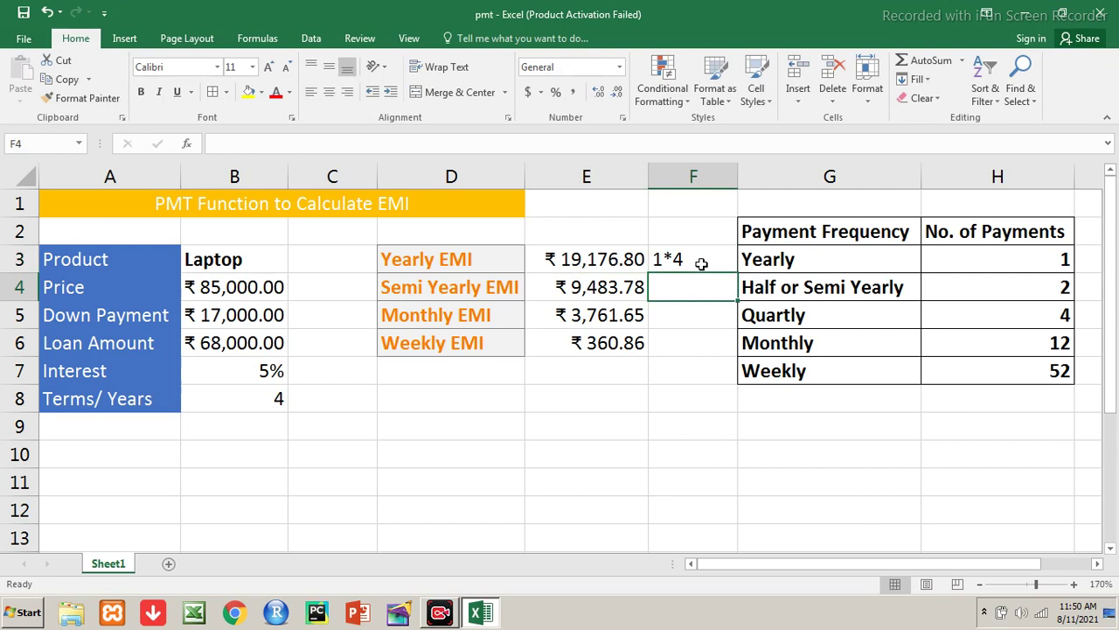
{"action": "type", "text": "2*4"}
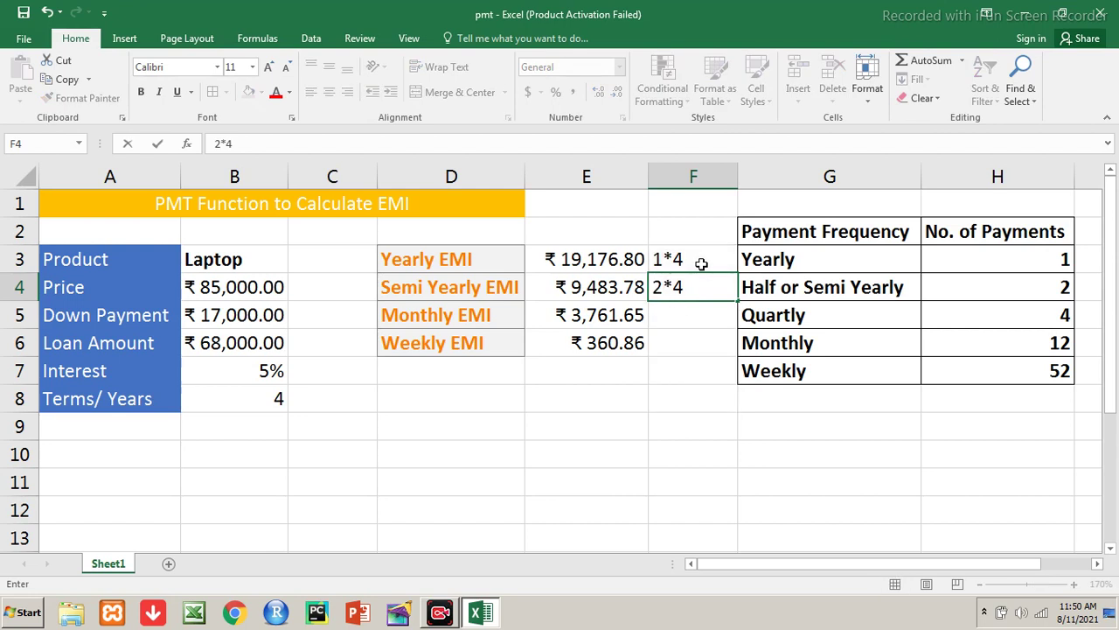
{"action": "key", "text": "Return"}
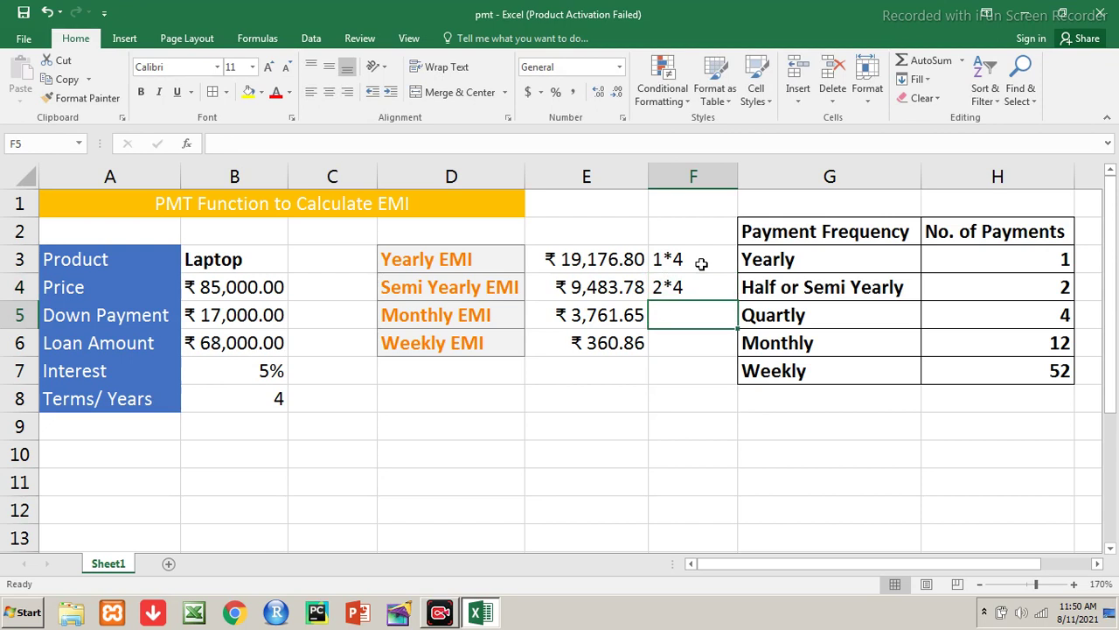
Check the yearly, semi-yearly and monthly EMI formulas, and enter the note 12*4 in F5 for Monthly EMI.
{"action": "key", "text": "Up"}
{"action": "key", "text": "Left"}
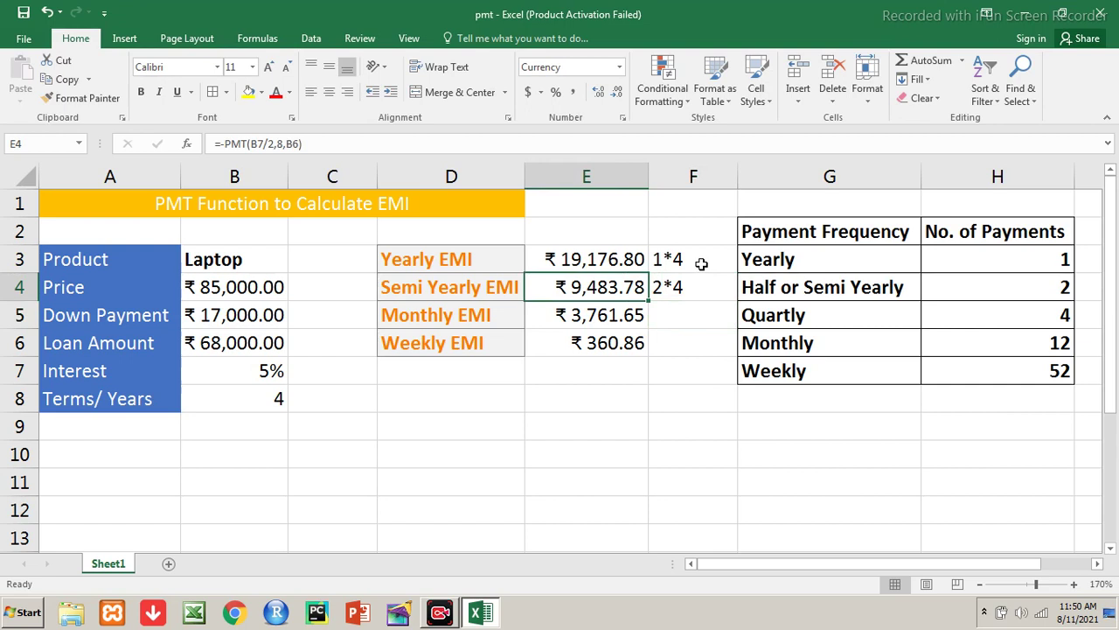
{"action": "key", "text": "Up"}
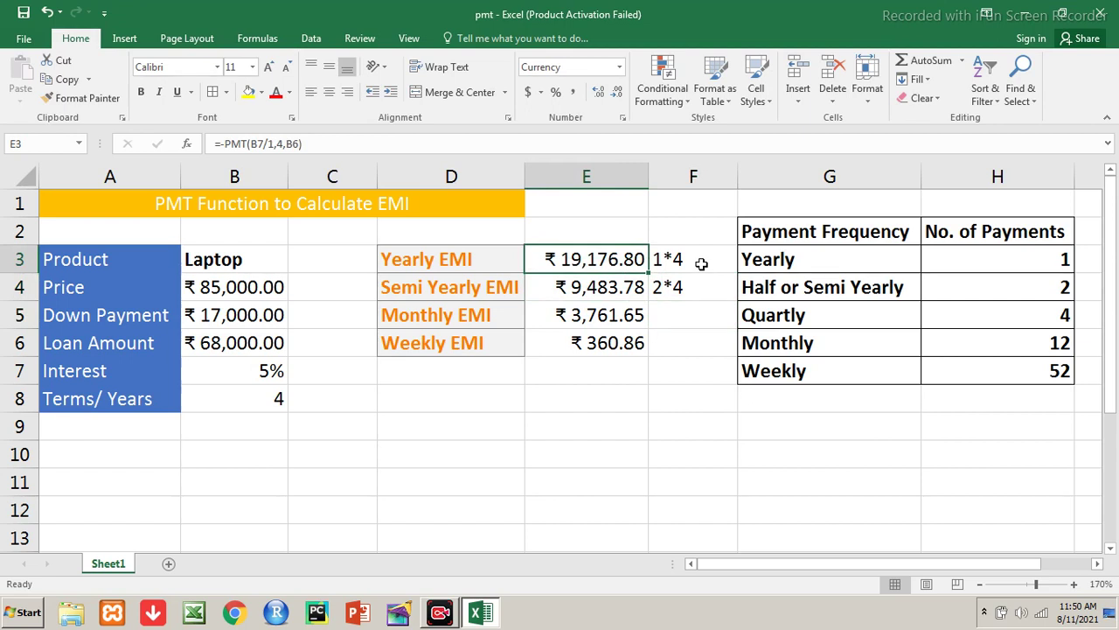
{"action": "key", "text": "Down"}
{"action": "key", "text": "Down"}
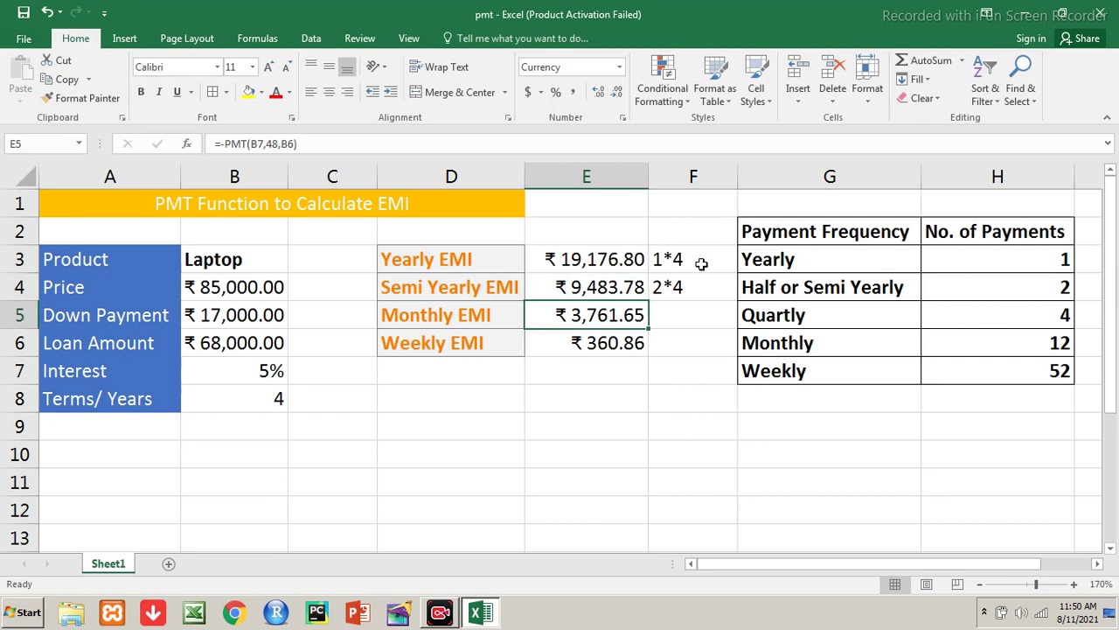
{"action": "key", "text": "Right"}
{"action": "type", "text": "12*"}
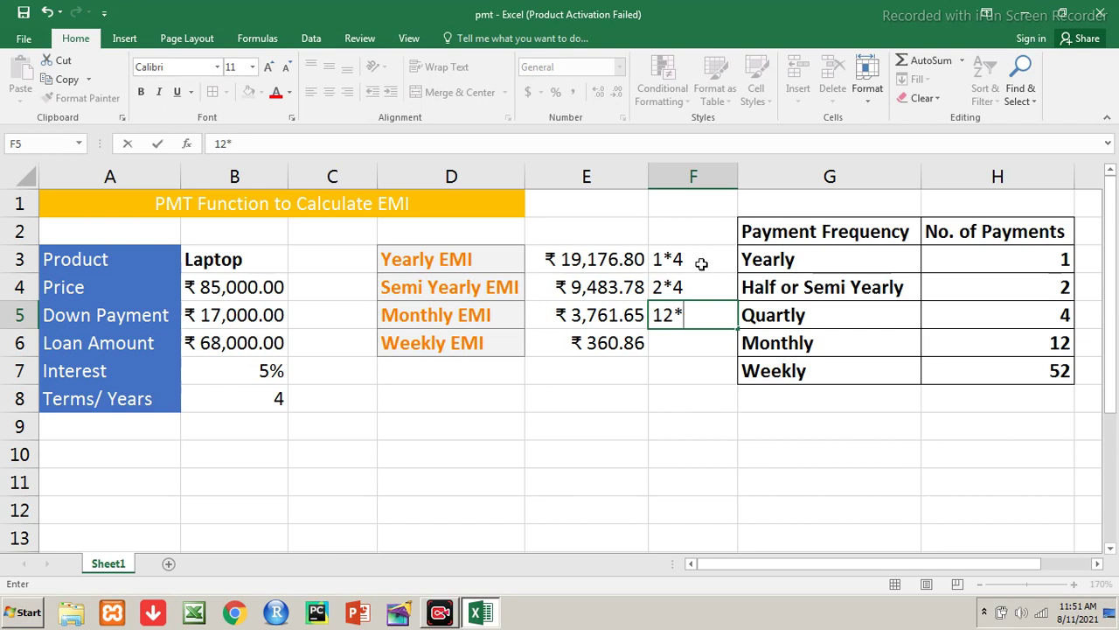
{"action": "type", "text": "4"}
{"action": "key", "text": "Left"}
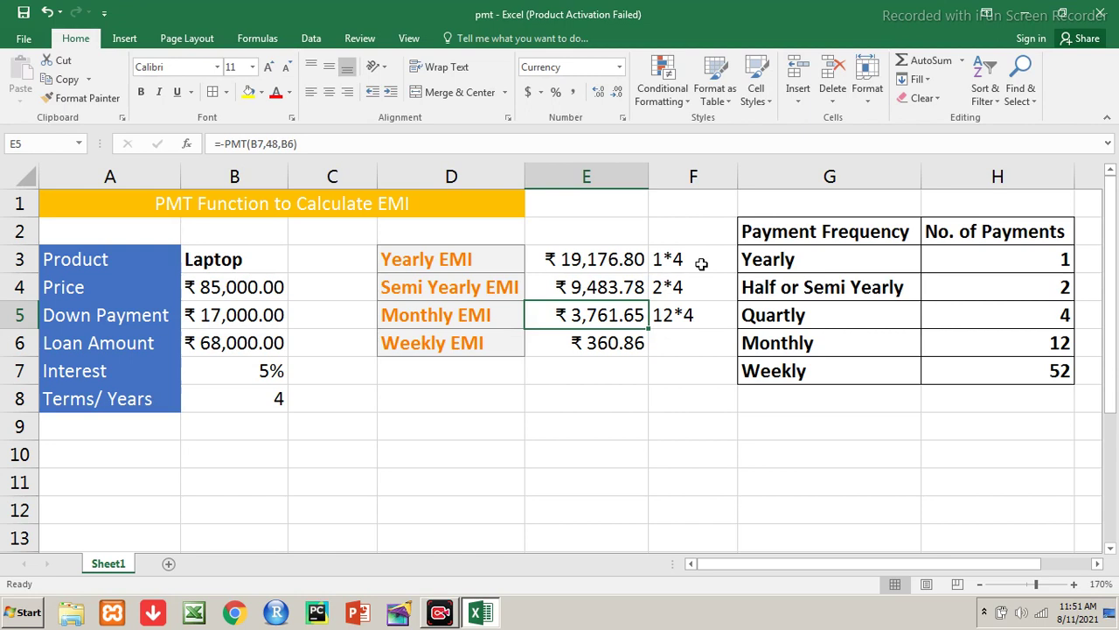
Enter the payment-count note 52*4 in F6 beside the Weekly EMI.
{"action": "key", "text": "Down"}
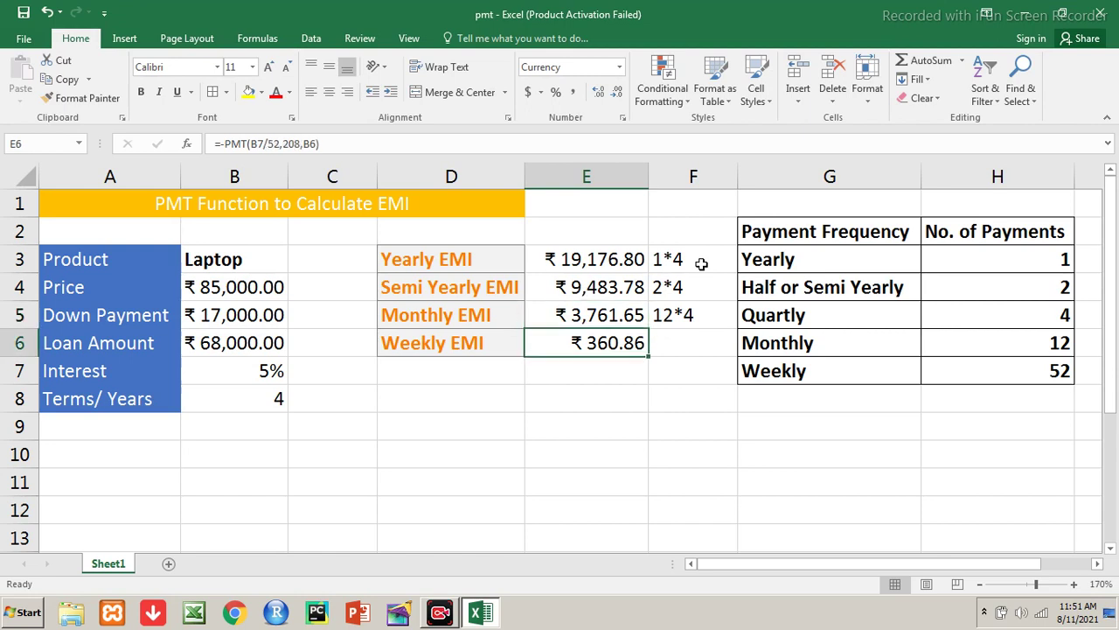
{"action": "key", "text": "Right"}
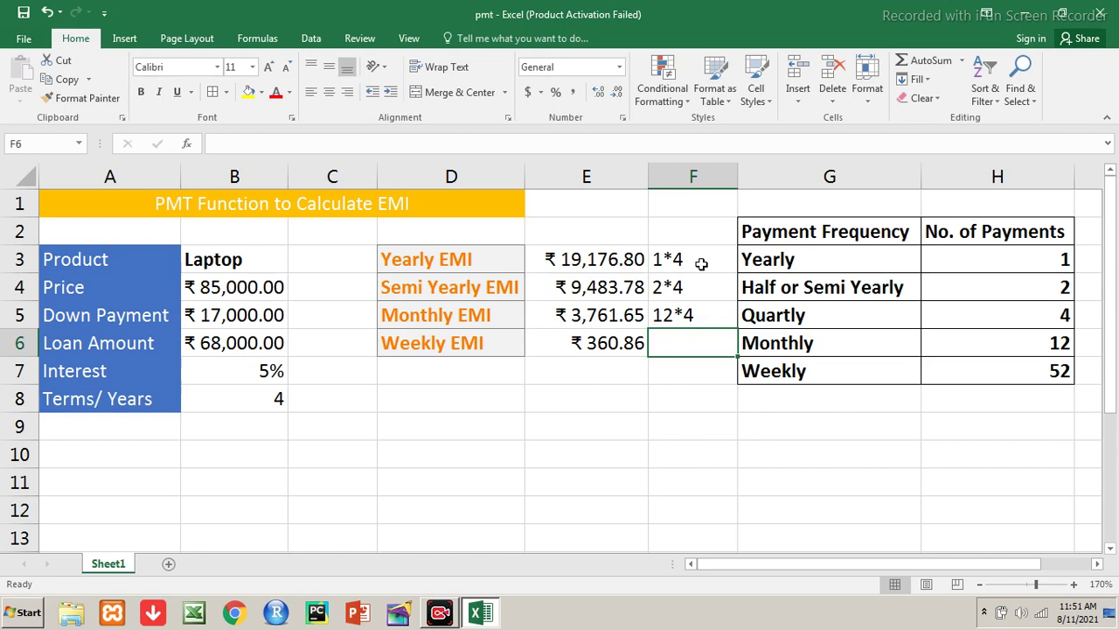
{"action": "type", "text": "52"}
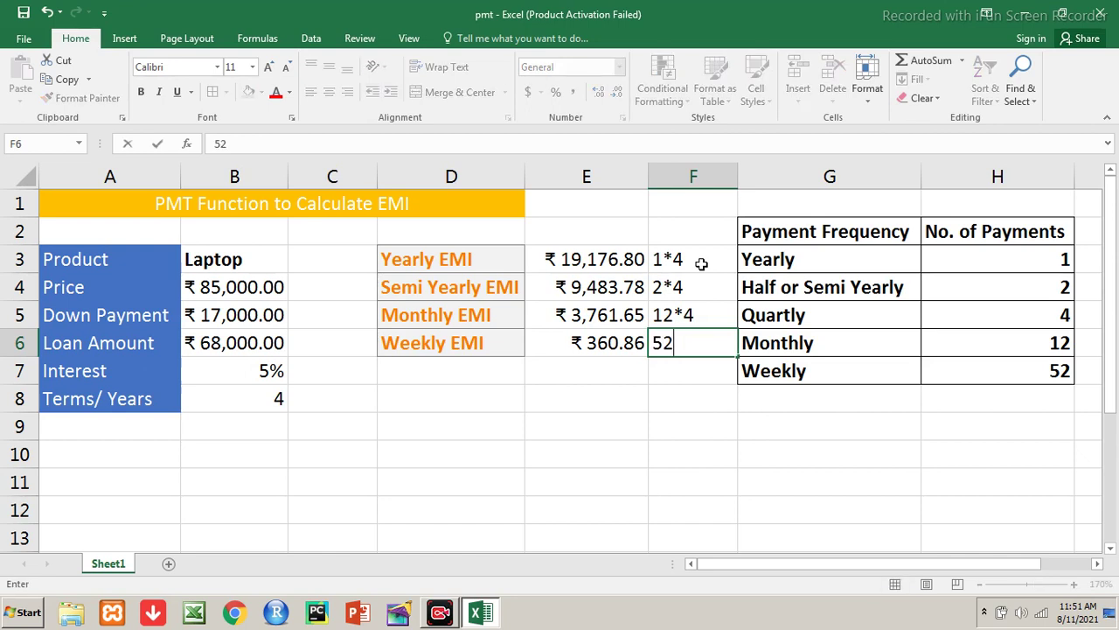
{"action": "type", "text": "*4"}
{"action": "key", "text": "Return"}
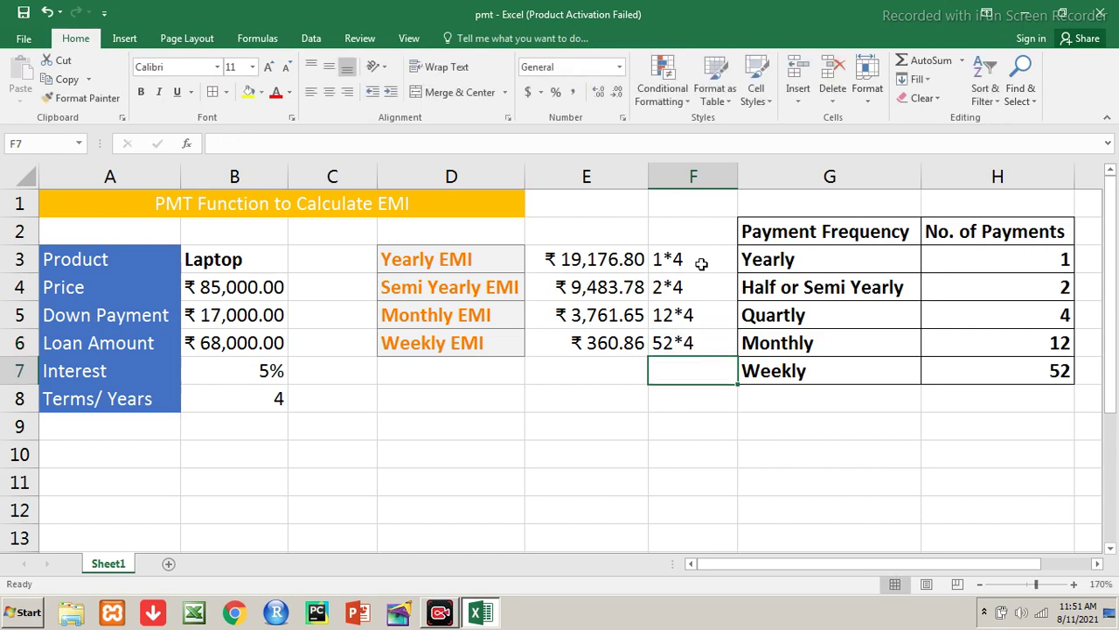
Review the existing EMI formulas in cells E3 to E6.
{"action": "key", "text": "Up"}
{"action": "key", "text": "Left"}
{"action": "key", "text": "Left"}
{"action": "key", "text": "Right"}
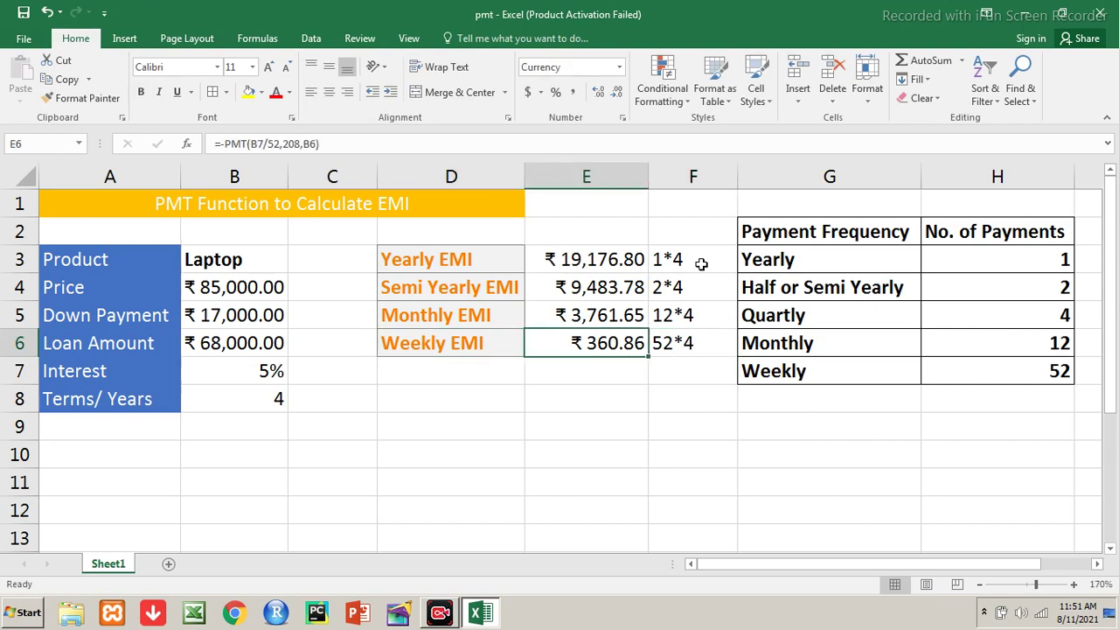
{"action": "key", "text": "Up"}
{"action": "key", "text": "Up"}
{"action": "key", "text": "Up"}
{"action": "key", "text": "Left"}
{"action": "key", "text": "Left"}
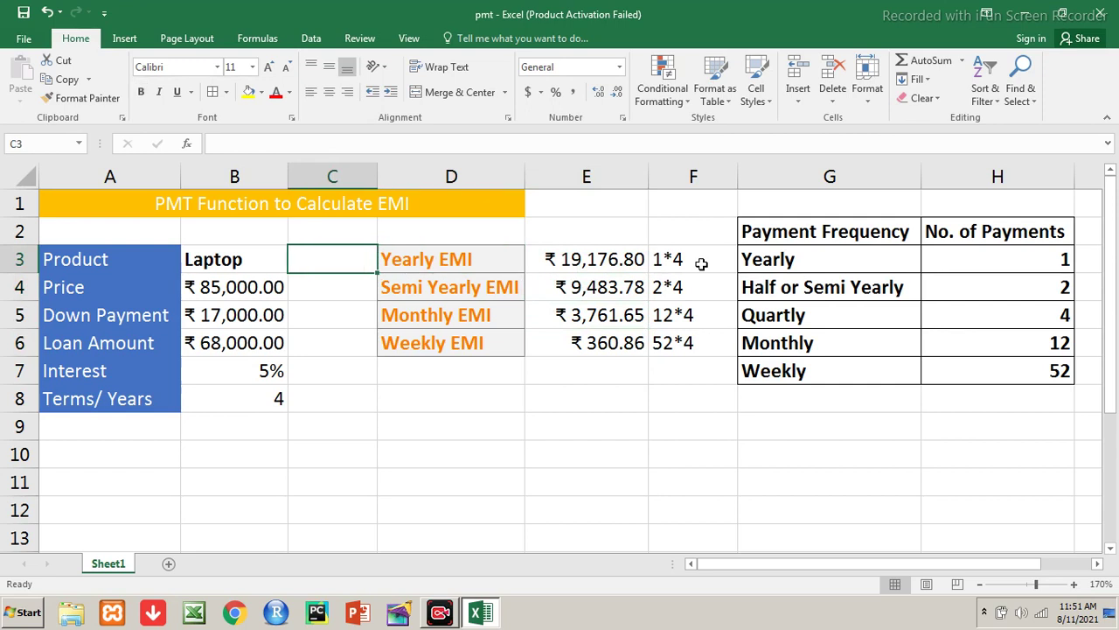
{"action": "key", "text": "Right"}
{"action": "key", "text": "Right"}
{"action": "key", "text": "Down"}
{"action": "key", "text": "Down"}
{"action": "key", "text": "Down"}
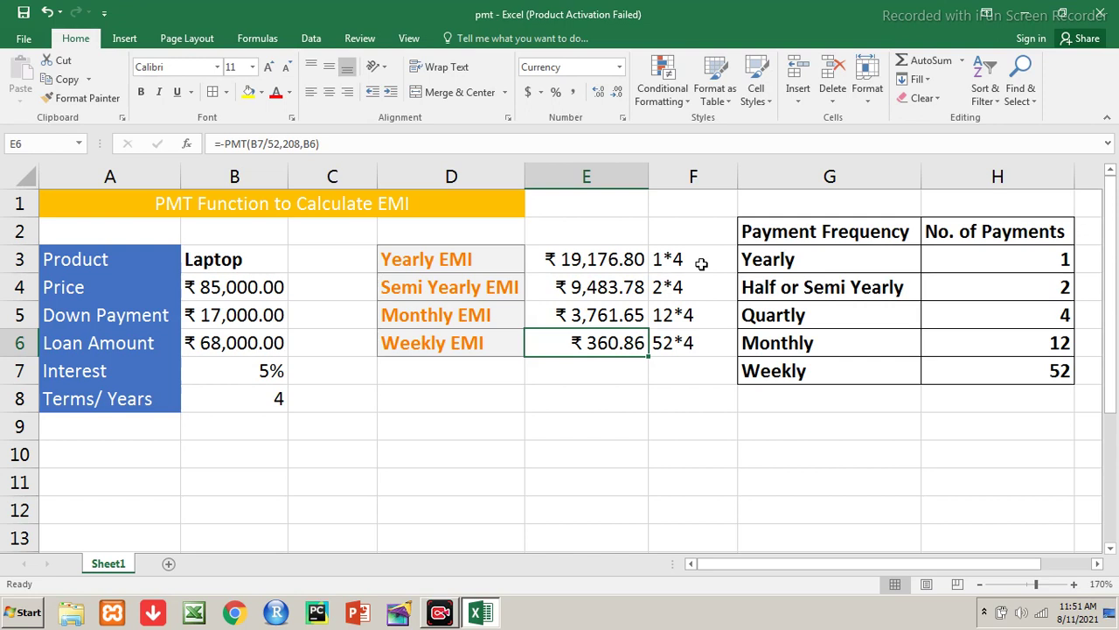
Clear the loan amount formula from cell B6.
{"action": "key", "text": "Left"}
{"action": "key", "text": "Left"}
{"action": "key", "text": "Left"}
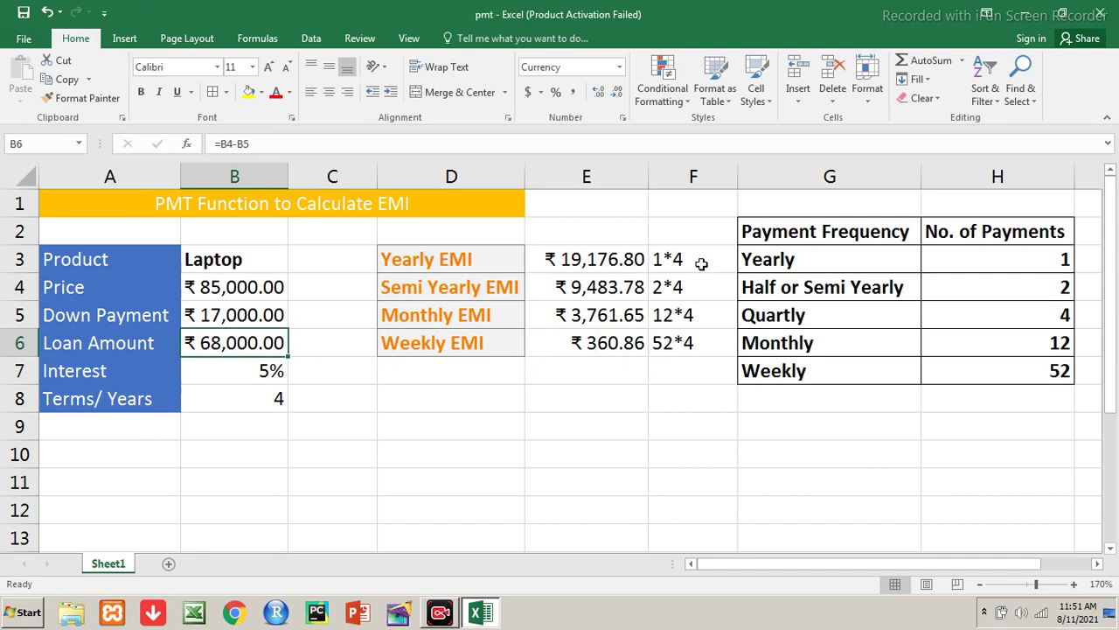
{"action": "key", "text": "Delete"}
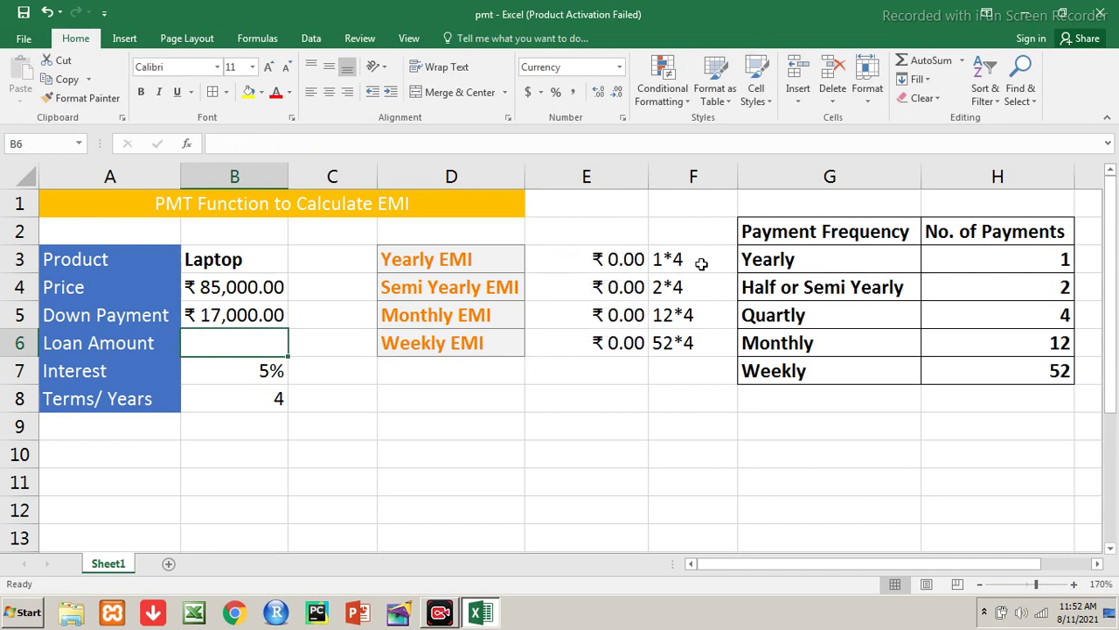
Clear the yearly, semi-yearly, monthly and weekly EMI formulas from cells E3 to E6.
{"action": "key", "text": "Up"}
{"action": "key", "text": "Up"}
{"action": "key", "text": "Up"}
{"action": "key", "text": "Right"}
{"action": "key", "text": "Right"}
{"action": "key", "text": "Right"}
{"action": "key", "text": "Right"}
{"action": "key", "text": "Left"}
{"action": "key", "text": "Delete"}
{"action": "key", "text": "Down"}
{"action": "key", "text": "Delete"}
{"action": "key", "text": "Down"}
{"action": "key", "text": "Delete"}
{"action": "key", "text": "Down"}
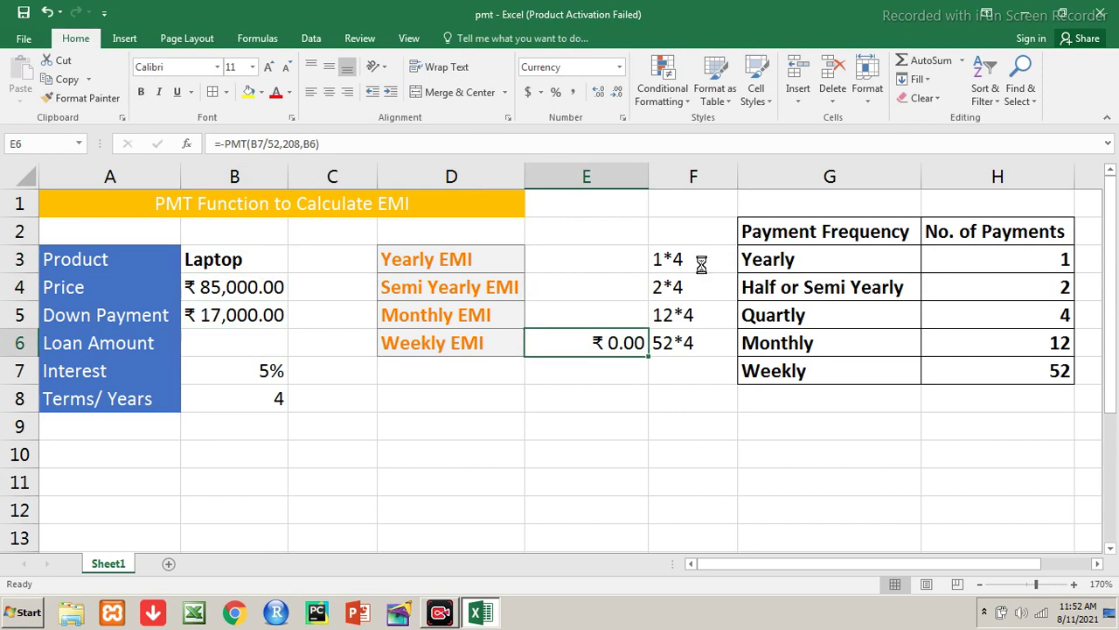
{"action": "key", "text": "Delete"}
Make the payment-count notes in cells F3 to F6 bold.
{"action": "key", "text": "Up"}
{"action": "key", "text": "Up"}
{"action": "key", "text": "Up"}
{"action": "key", "text": "Right"}
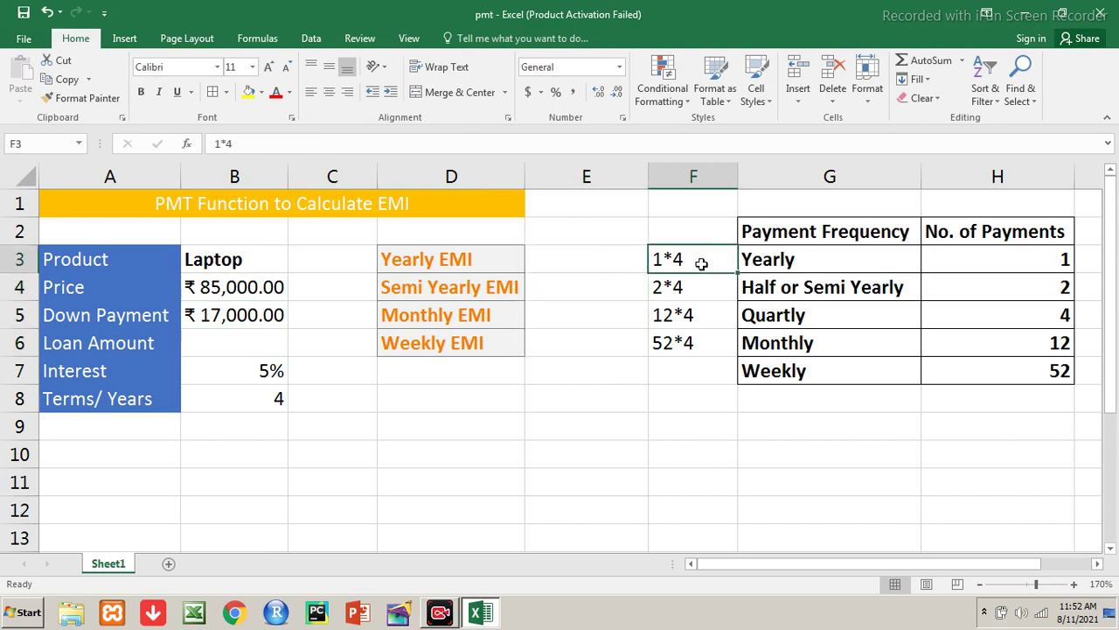
{"action": "key", "text": "shift+Down"}
{"action": "key", "text": "shift+Down"}
{"action": "key", "text": "shift+Down"}
{"action": "key", "text": "ctrl+b"}
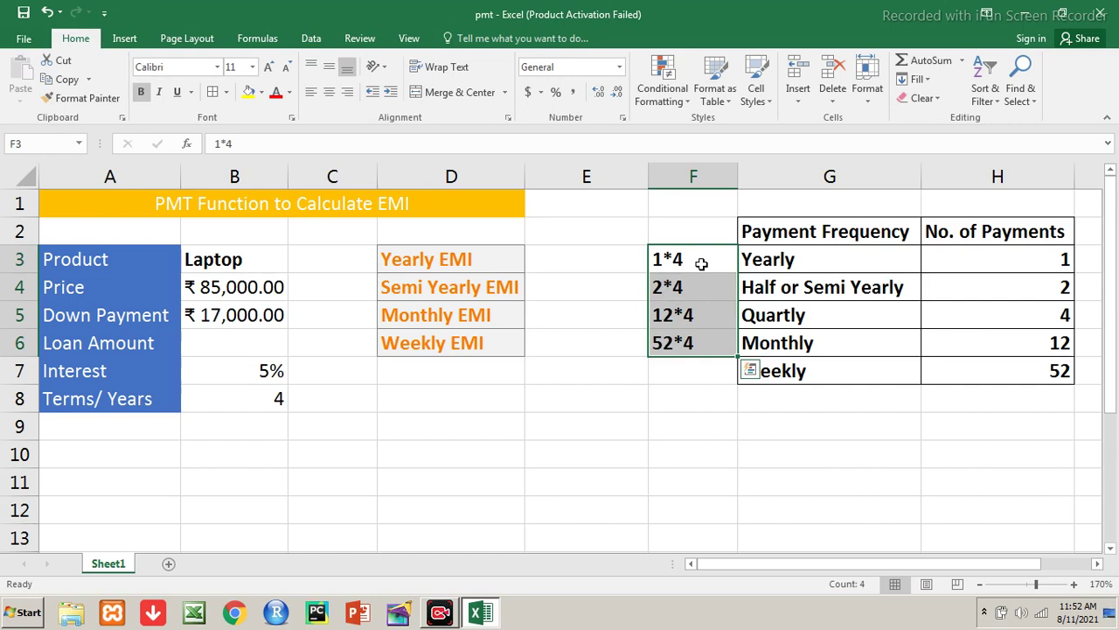
Change the product name in cell B3 to Bike.
{"action": "key", "text": "Left"}
{"action": "key", "text": "Left"}
{"action": "key", "text": "Left"}
{"action": "key", "text": "Left"}
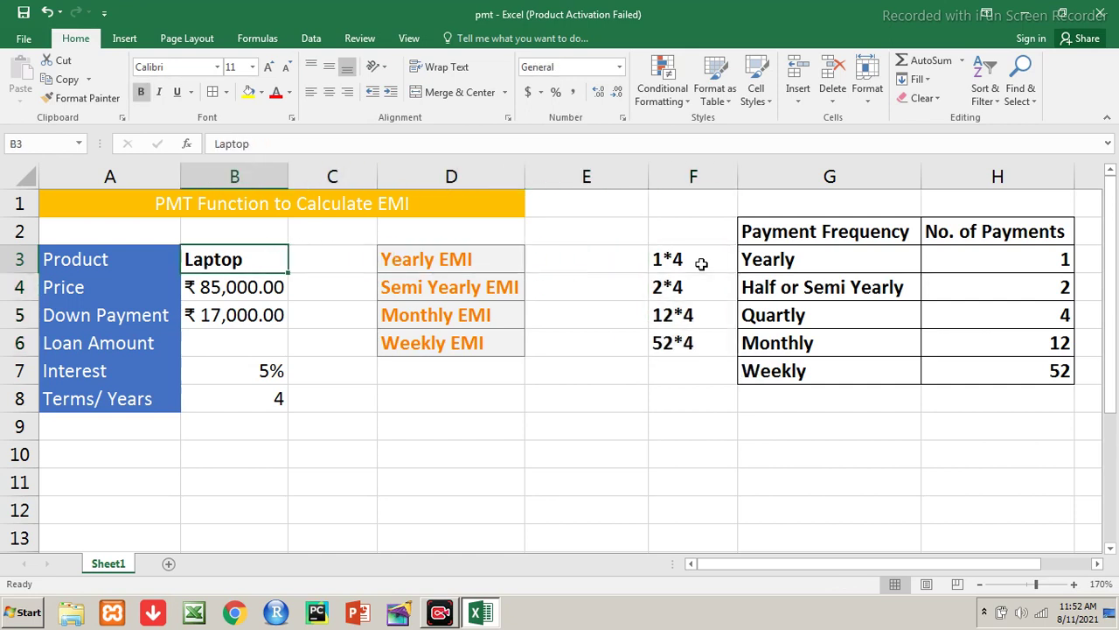
{"action": "type", "text": "Bike"}
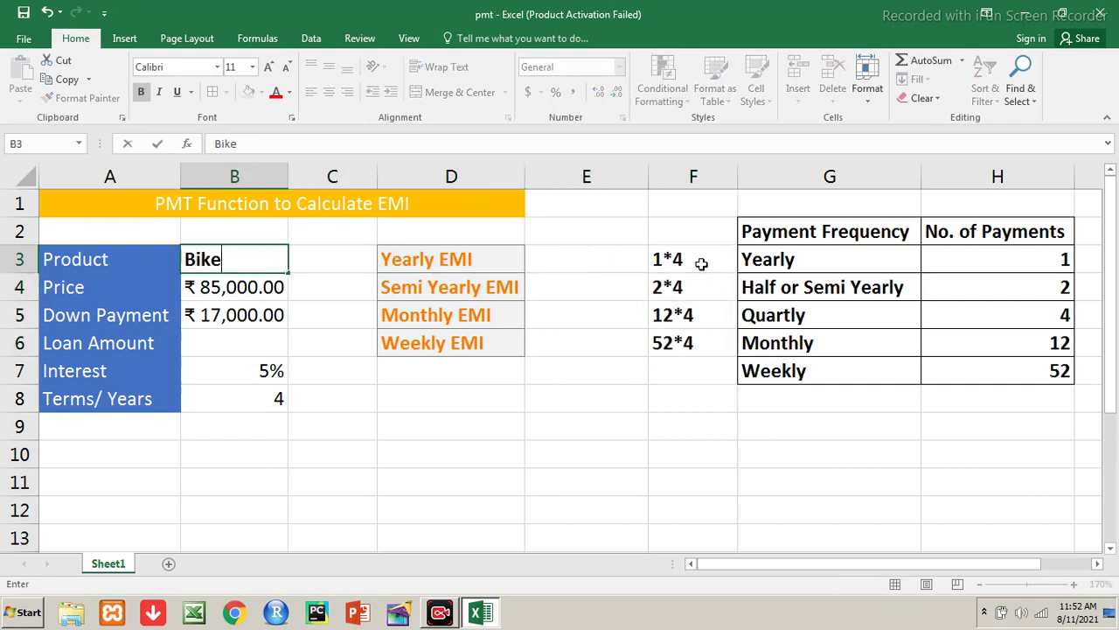
{"action": "key", "text": "Return"}
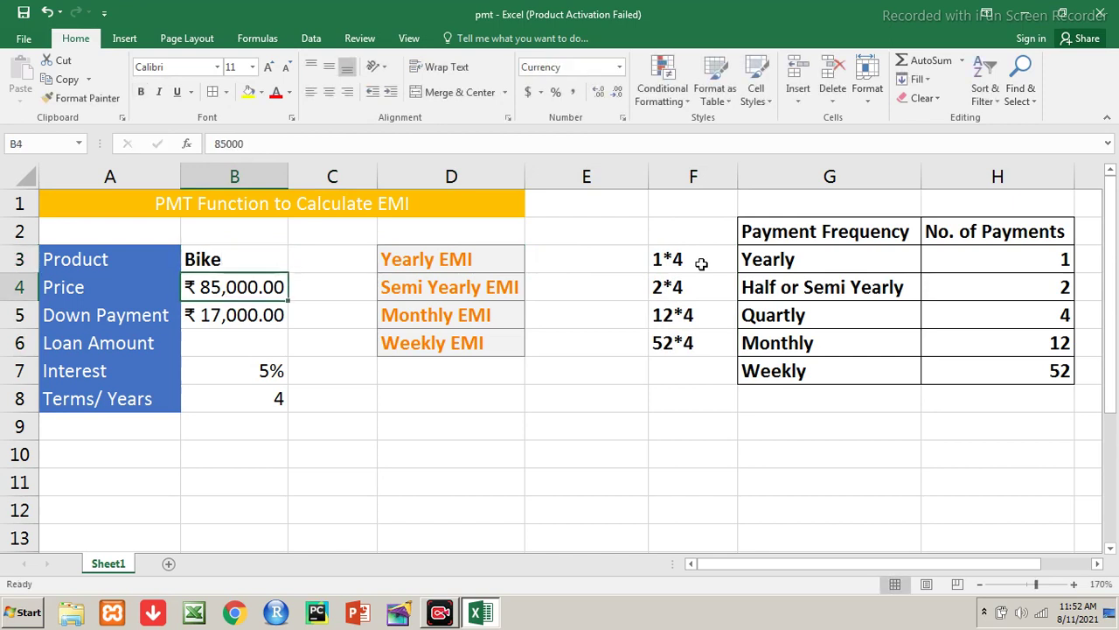
Set the bike's price in cell B4 to 150000 and its down payment in cell B5 to 30000.
{"action": "type", "text": "10000"}
{"action": "key", "text": "BackSpace"}
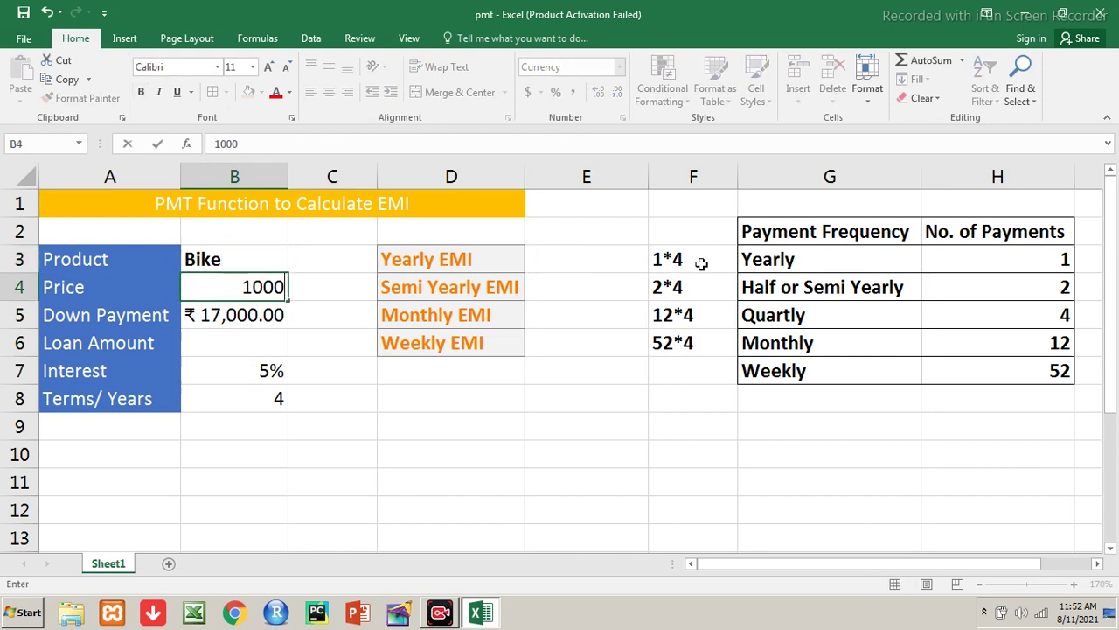
{"action": "key", "text": "BackSpace"}
{"action": "key", "text": "BackSpace"}
{"action": "key", "text": "BackSpace"}
{"action": "type", "text": "50,000"}
{"action": "key", "text": "Return"}
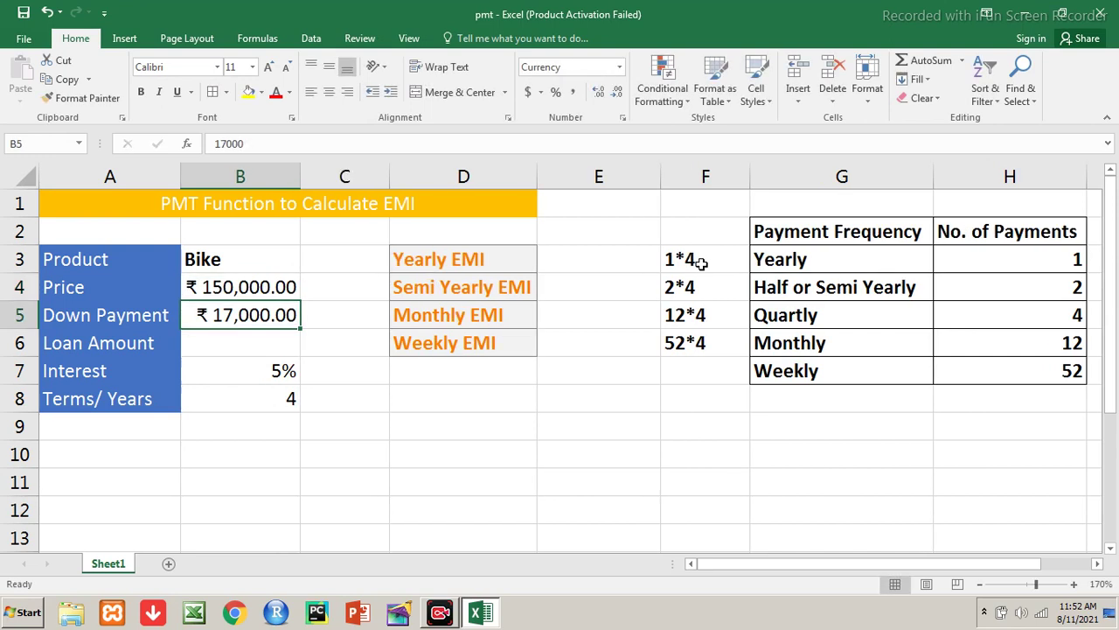
{"action": "type", "text": "30000"}
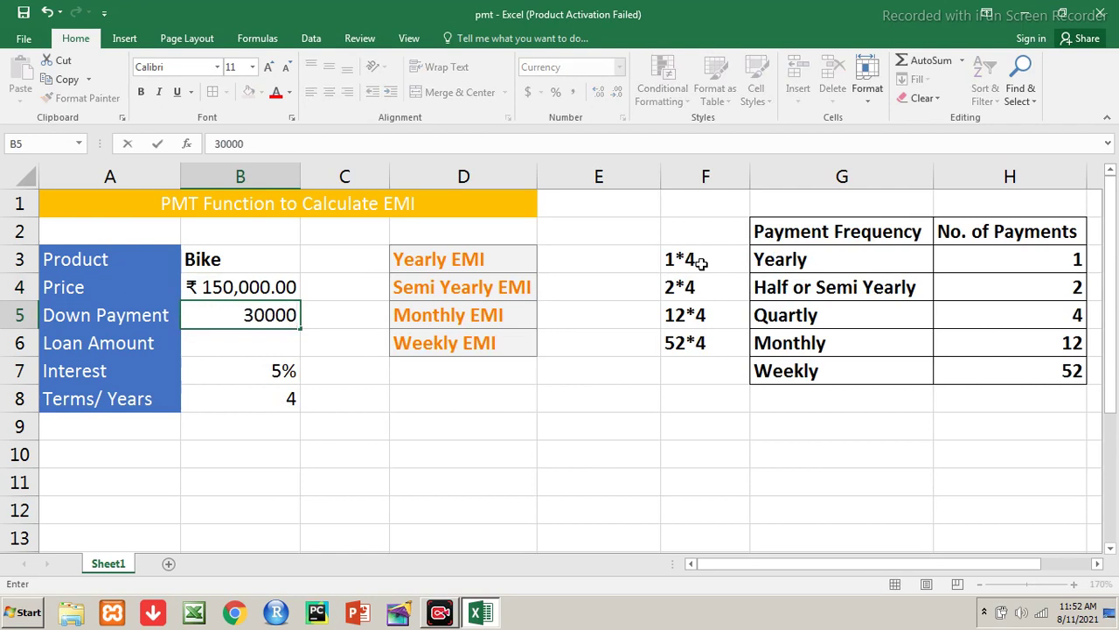
{"action": "key", "text": "Return"}
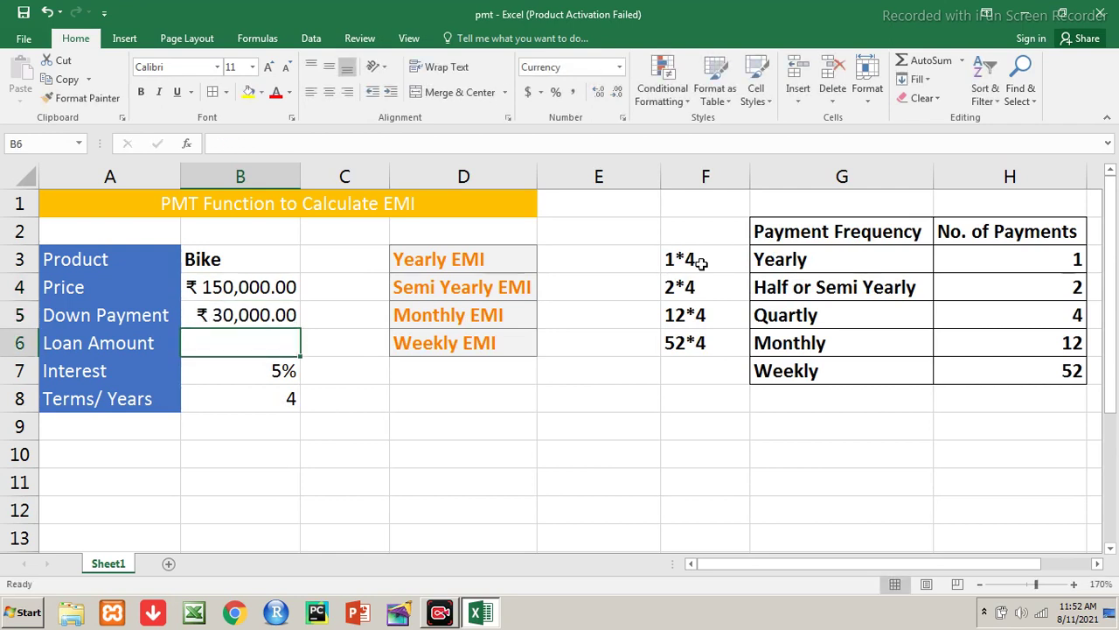
Calculate the loan amount in cell B6 with the formula =B4-B5.
{"action": "type", "text": "="}
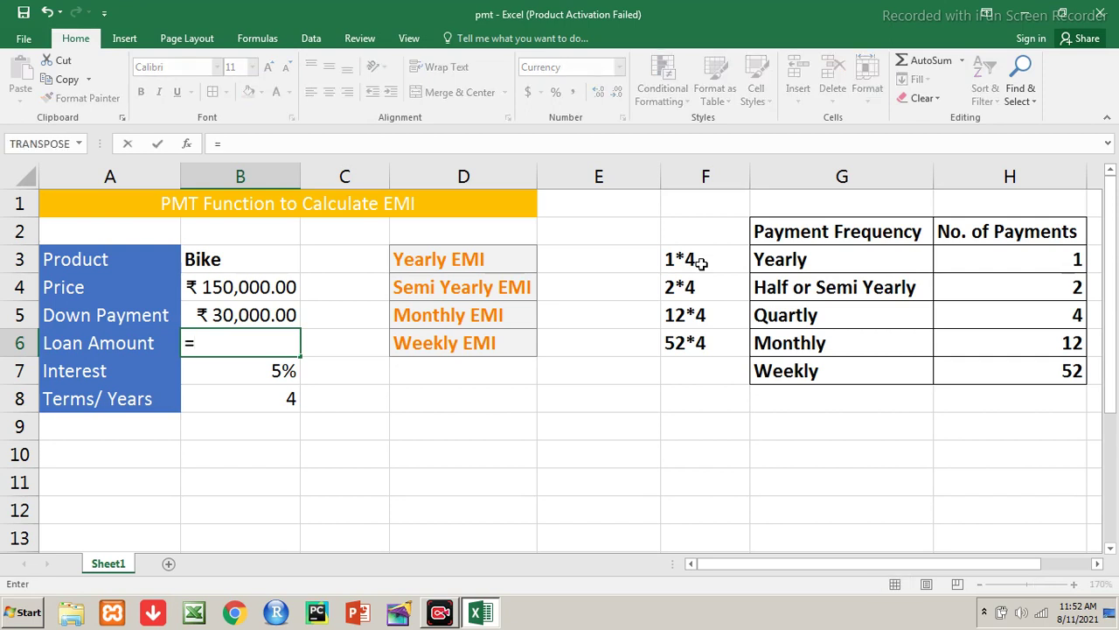
{"action": "left_click", "coordinate": [279, 283]}
{"action": "type", "text": "-"}
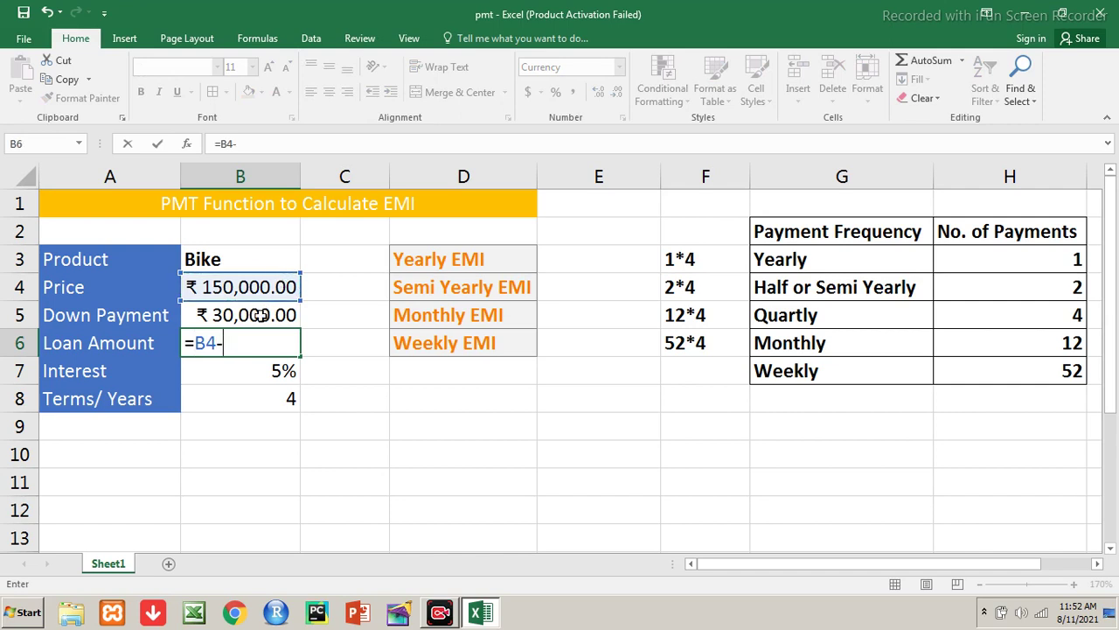
{"action": "left_click", "coordinate": [261, 316]}
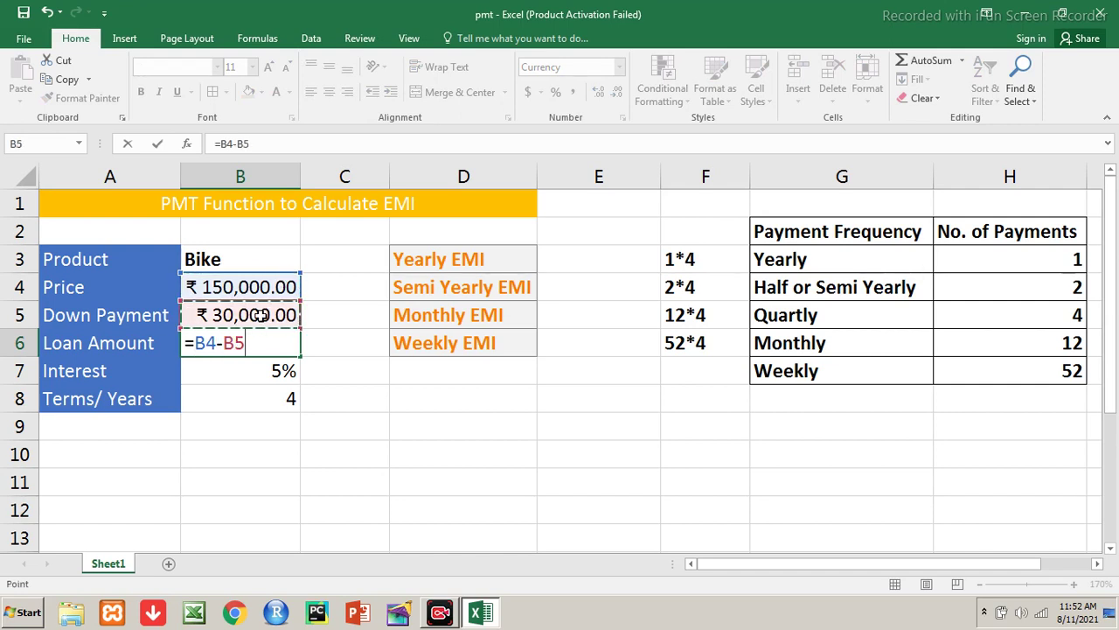
{"action": "key", "text": "Return"}
{"action": "key", "text": "Up"}
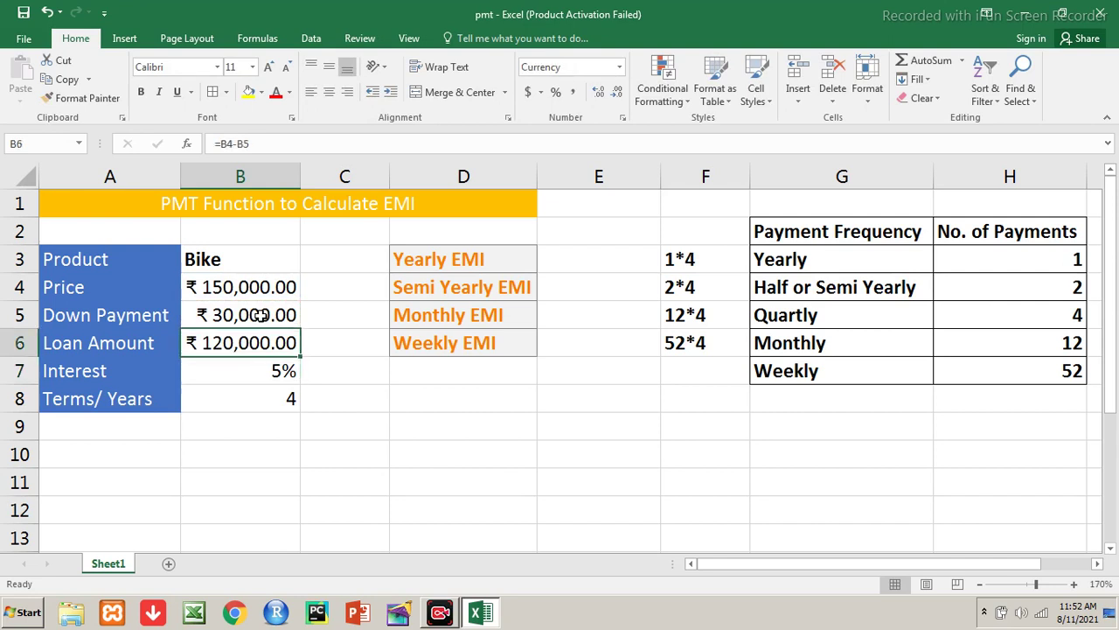
Set the loan term in cell B8 to 5 years and the interest in cell B7 to 5%.
{"action": "key", "text": "Down"}
{"action": "key", "text": "Down"}
{"action": "type", "text": "5"}
{"action": "key", "text": "Return"}
{"action": "key", "text": "Up"}
{"action": "key", "text": "Up"}
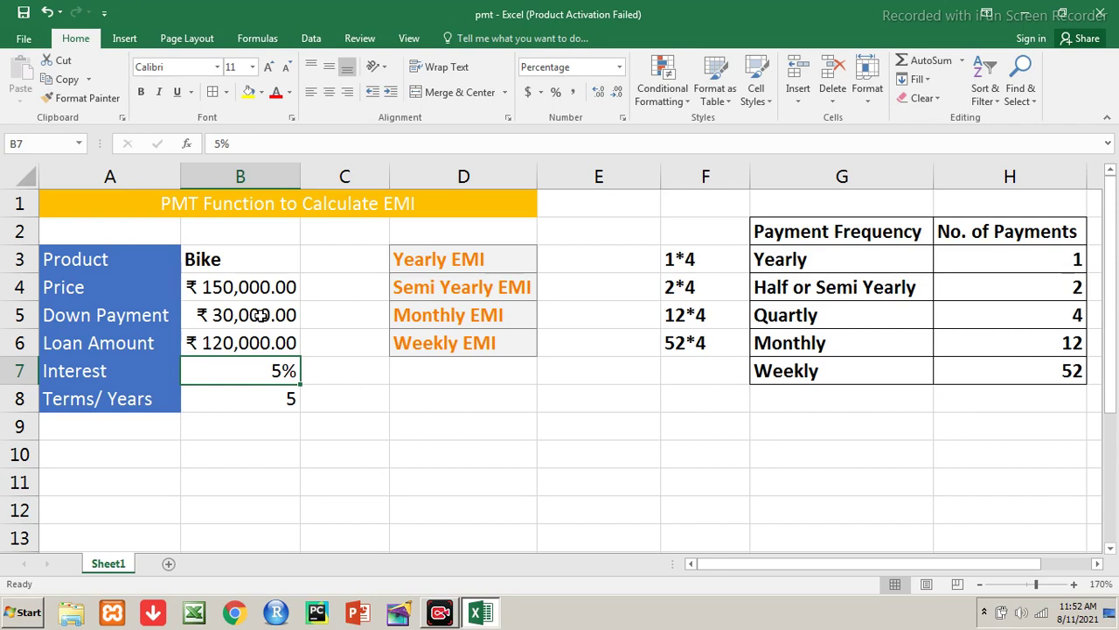
{"action": "type", "text": "5"}
{"action": "key", "text": "Return"}
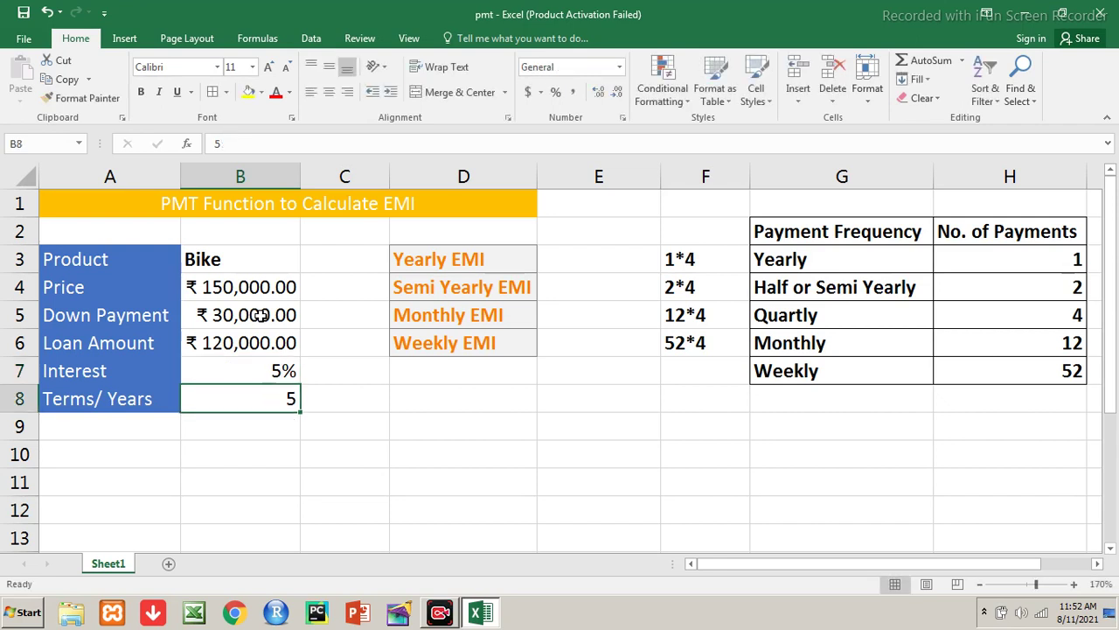
{"action": "key", "text": "Up"}
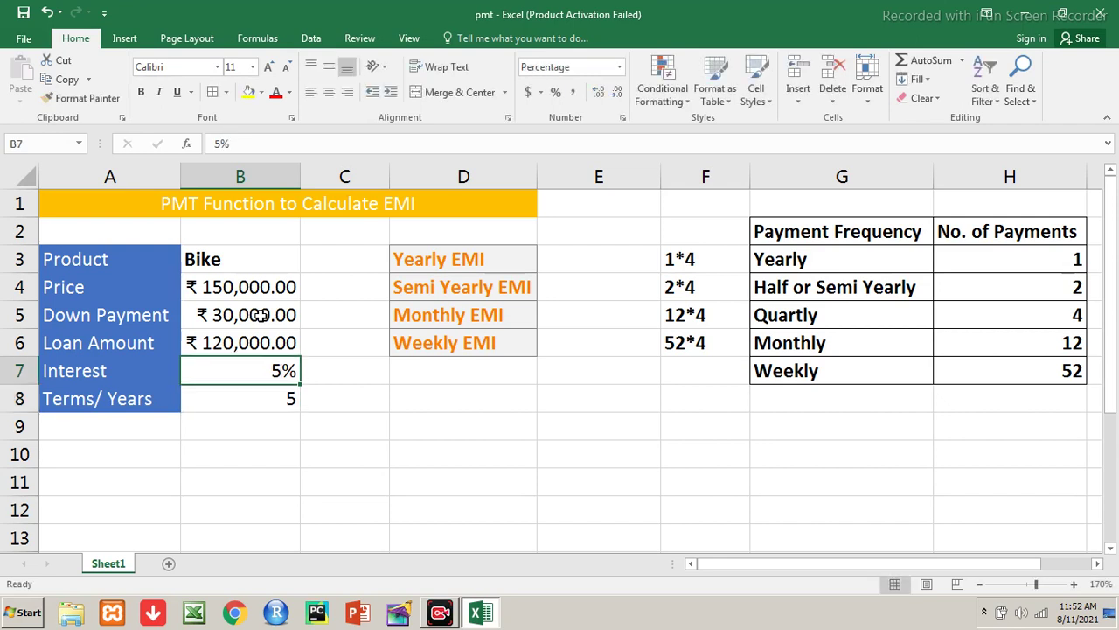
{"action": "key", "text": "Down"}
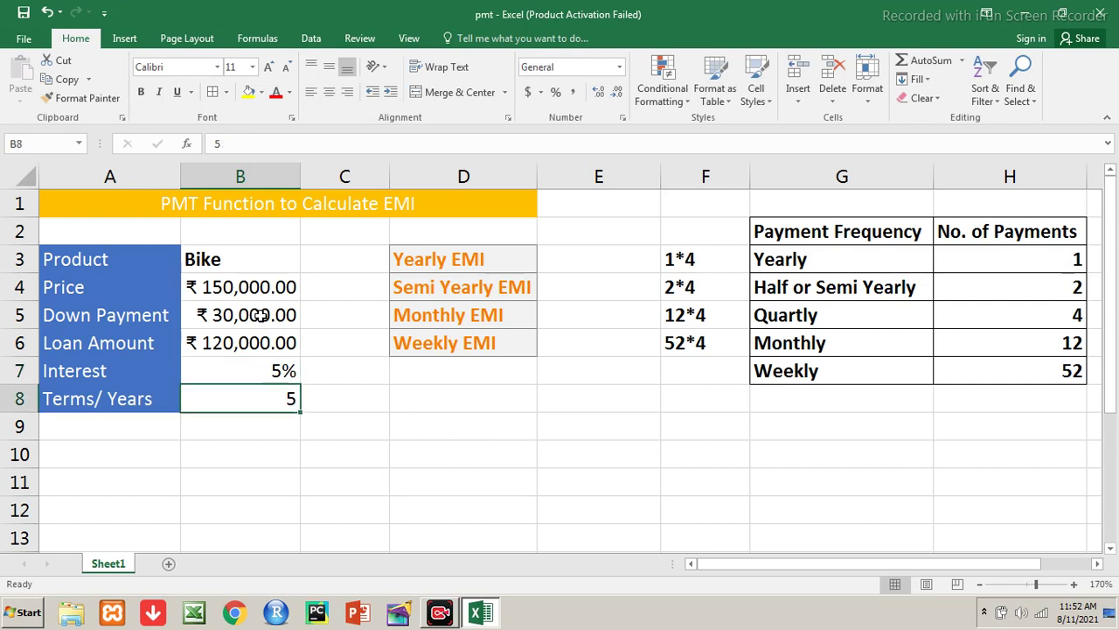
Calculate the yearly EMI in cell E3 with the formula =PMT(B7/1,5,B6).
{"action": "key", "text": "Up"}
{"action": "key", "text": "Up"}
{"action": "key", "text": "Up"}
{"action": "key", "text": "Up"}
{"action": "key", "text": "Up"}
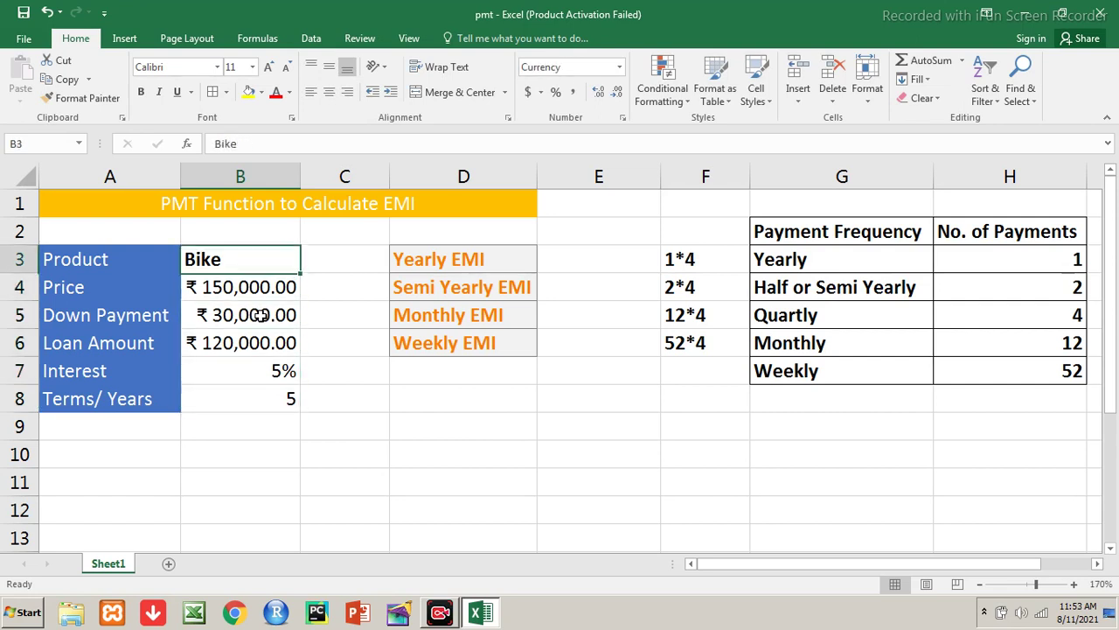
{"action": "key", "text": "Right"}
{"action": "key", "text": "Right"}
{"action": "key", "text": "Right"}
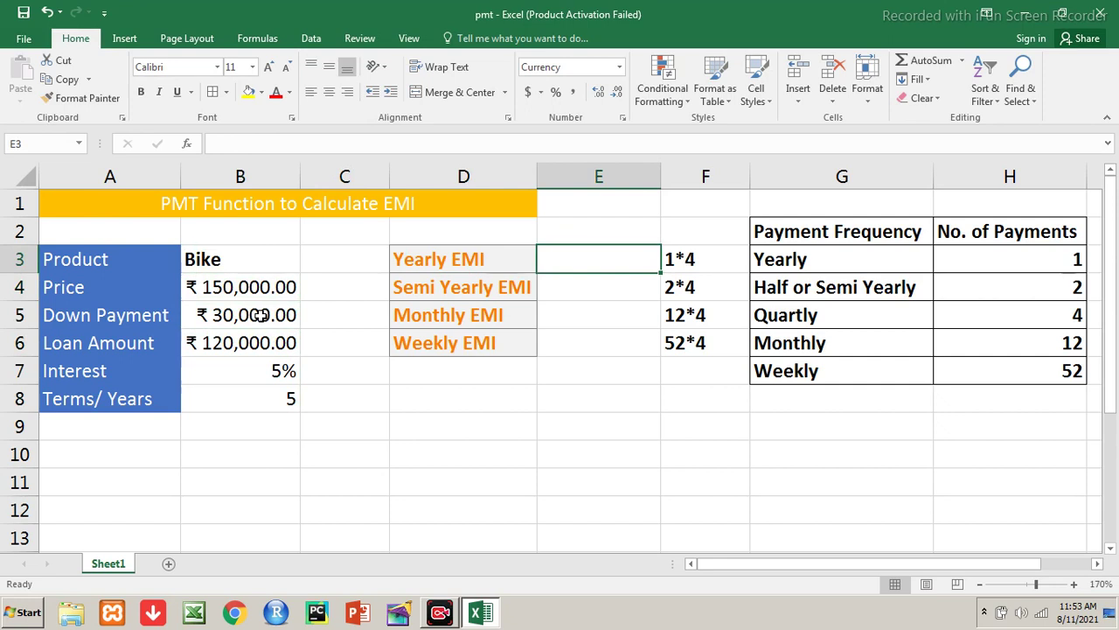
{"action": "type", "text": "=pmt"}
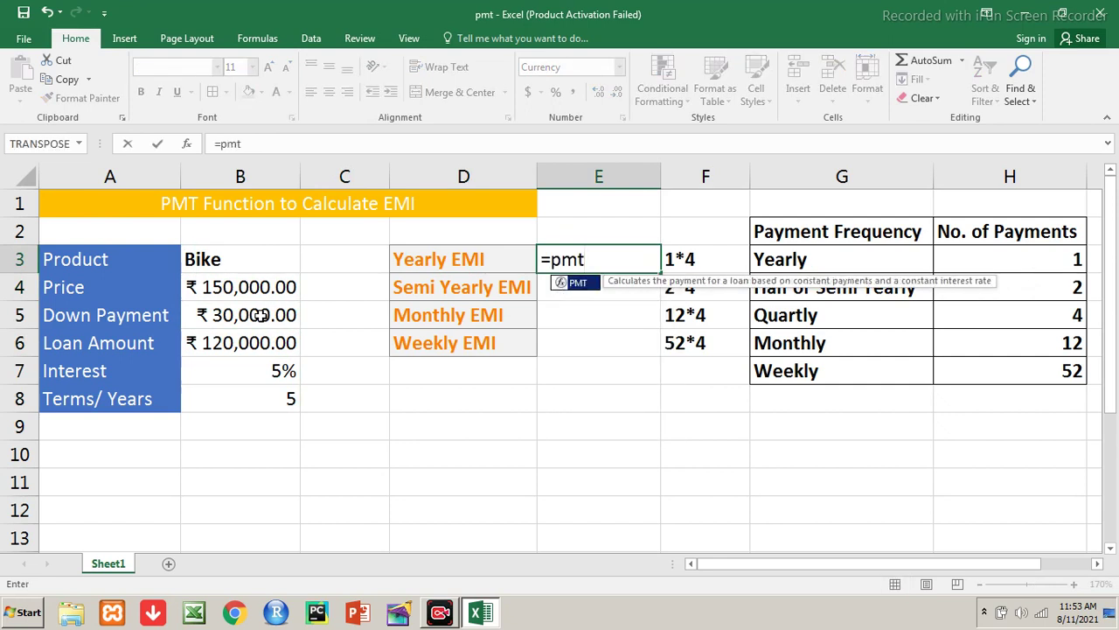
{"action": "type", "text": "("}
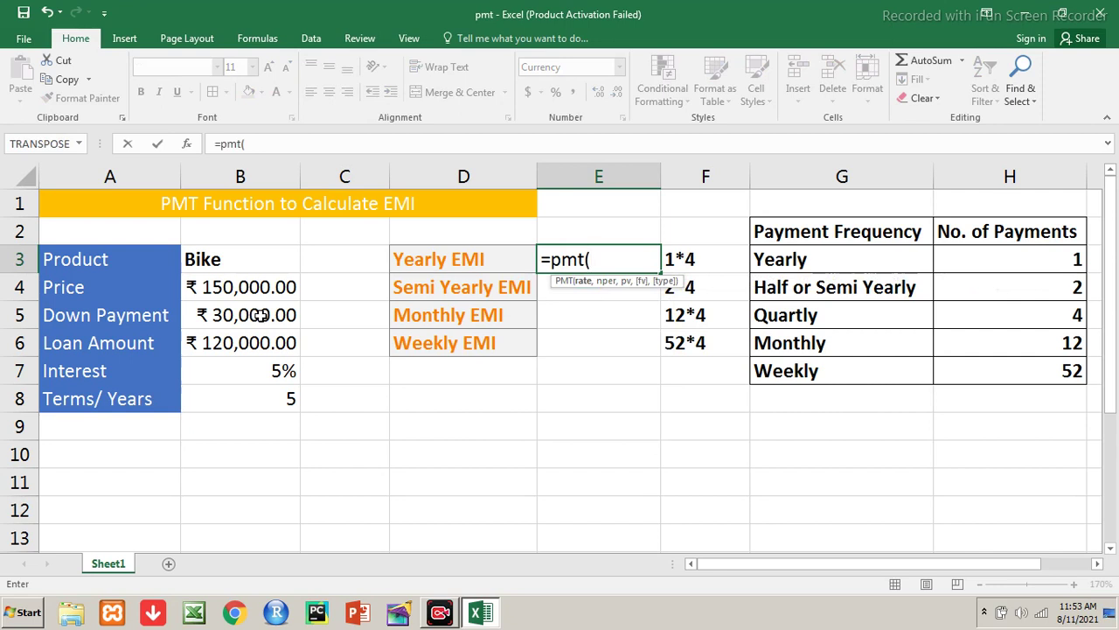
{"action": "left_click", "coordinate": [252, 370]}
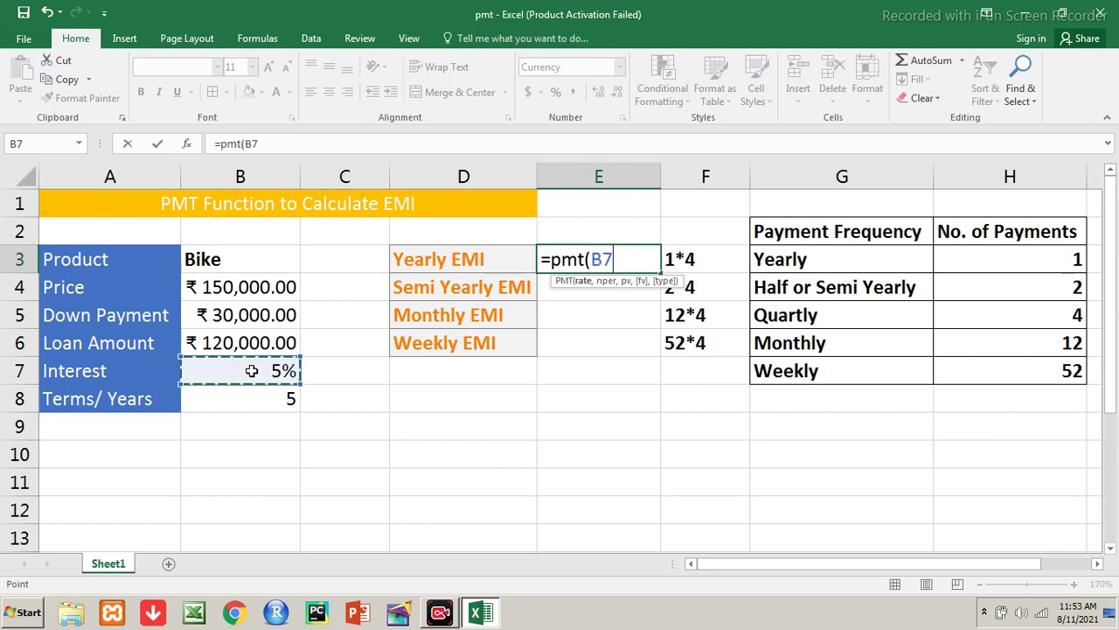
{"action": "type", "text": "/1"}
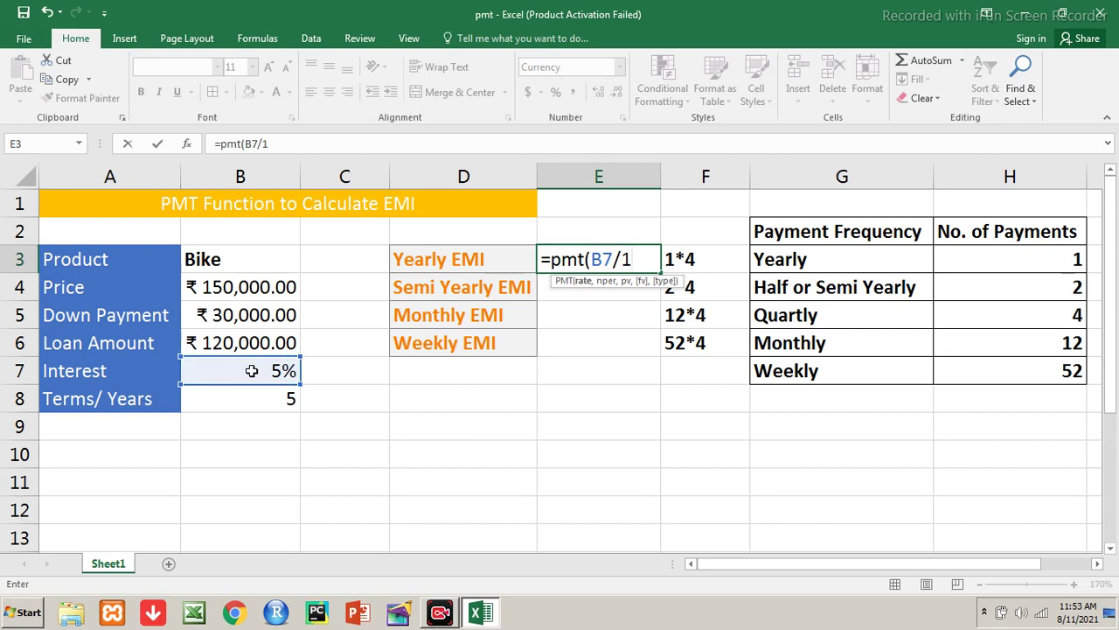
{"action": "type", "text": ","}
{"action": "type", "text": "5,"}
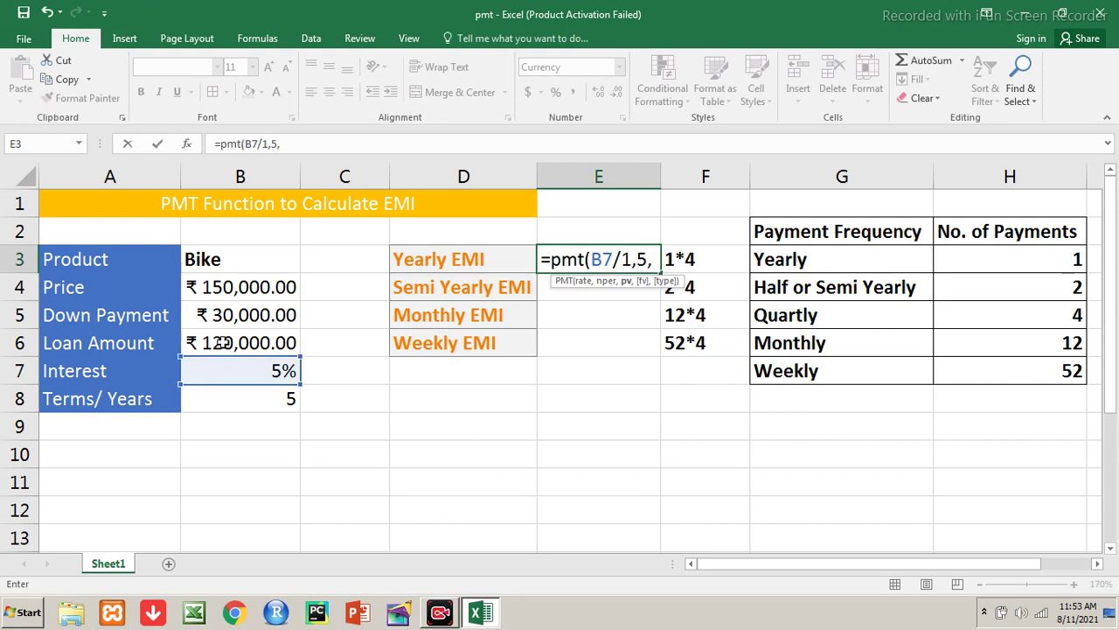
{"action": "left_click", "coordinate": [224, 342]}
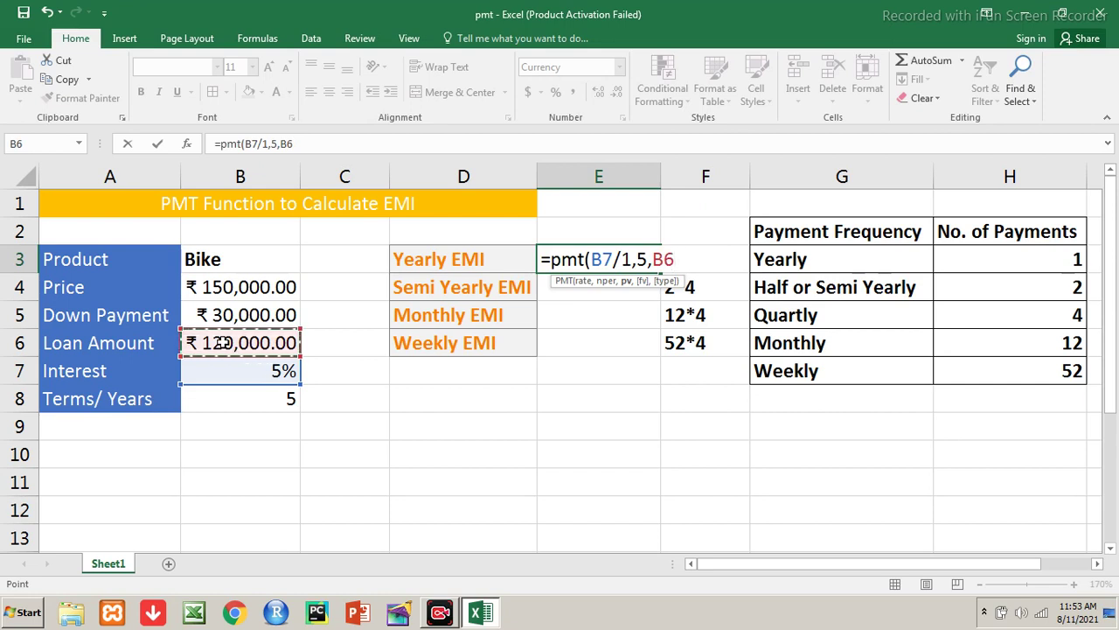
{"action": "type", "text": ")"}
{"action": "key", "text": "Return"}
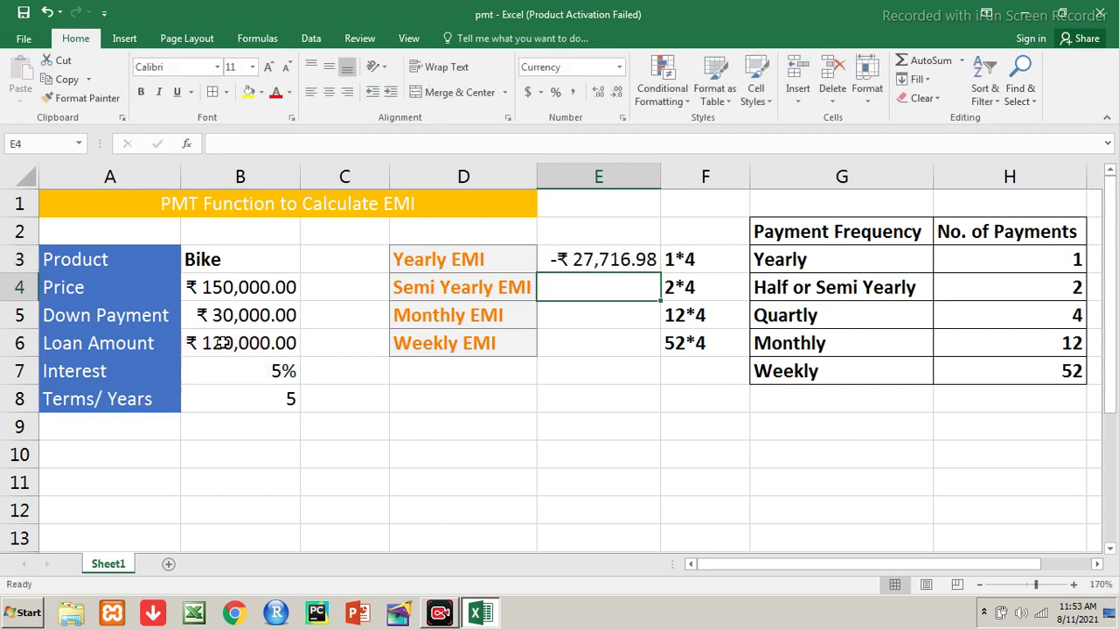
Clear the payment-count notes from cells F3 to F6.
{"action": "key", "text": "Up"}
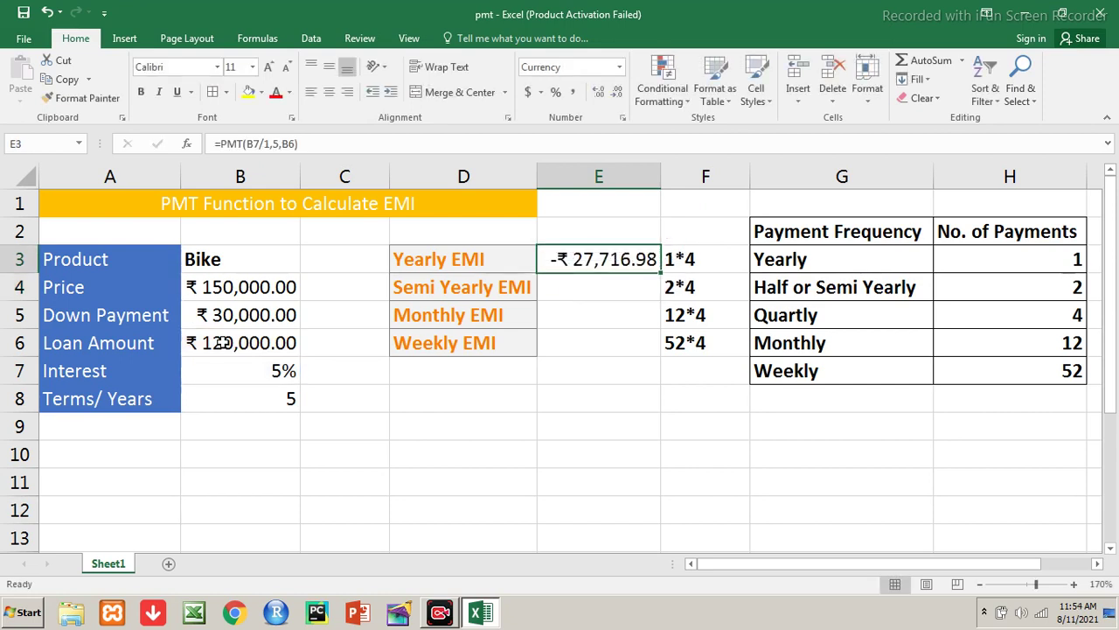
{"action": "key", "text": "Right"}
{"action": "key", "text": "shift+Down"}
{"action": "key", "text": "shift+Down"}
{"action": "key", "text": "shift+Down"}
{"action": "key", "text": "Delete"}
Put a minus sign before PMT in the yearly EMI formula in cell E3, making it =-PMT(B7/1,5,B6).
{"action": "key", "text": "Left"}
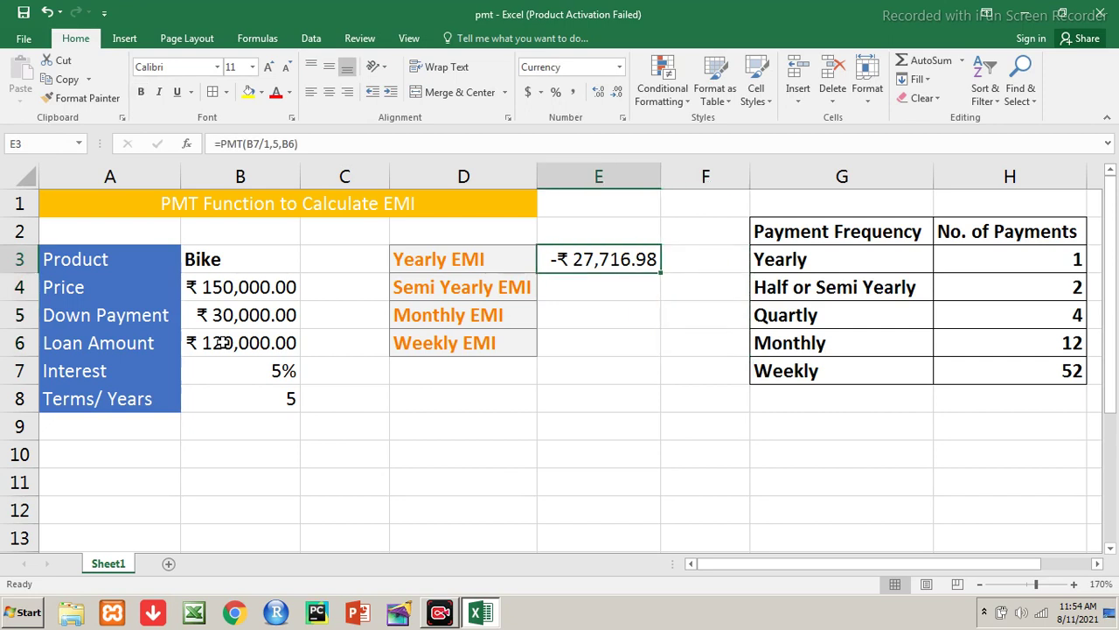
{"action": "key", "text": "F2"}
{"action": "key", "text": "Left"}
{"action": "key", "text": "Left"}
{"action": "key", "text": "Left"}
{"action": "key", "text": "Left"}
{"action": "key", "text": "Left"}
{"action": "key", "text": "Left"}
{"action": "key", "text": "Left"}
{"action": "key", "text": "Left"}
{"action": "key", "text": "Left"}
{"action": "key", "text": "Left"}
{"action": "key", "text": "Left"}
{"action": "key", "text": "Left"}
{"action": "key", "text": "Left"}
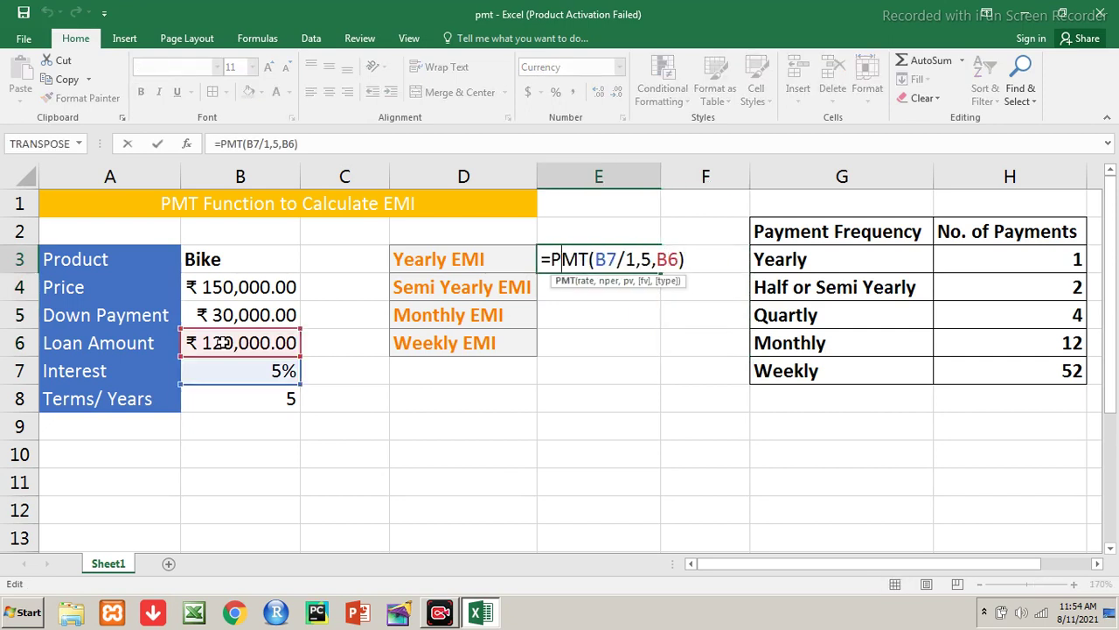
{"action": "key", "text": "Left"}
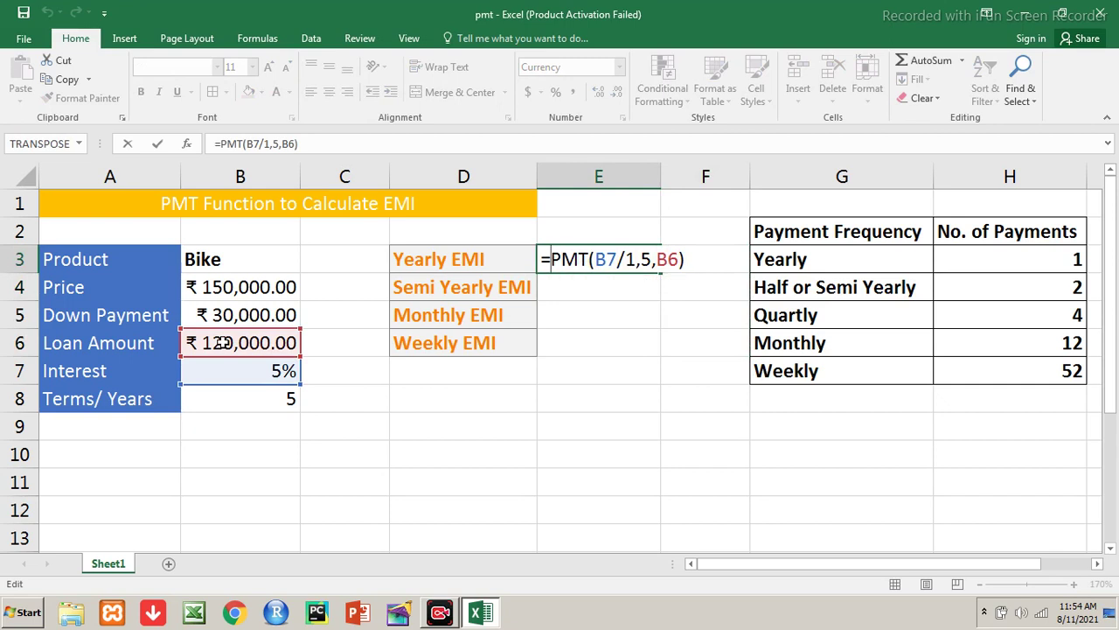
{"action": "type", "text": "-"}
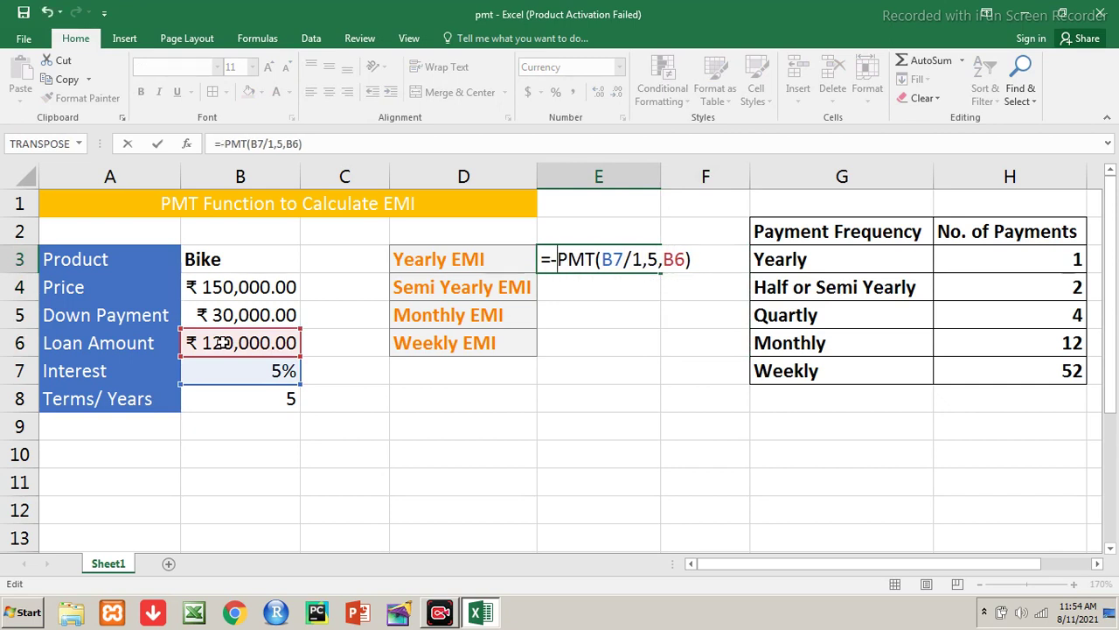
{"action": "key", "text": "Return"}
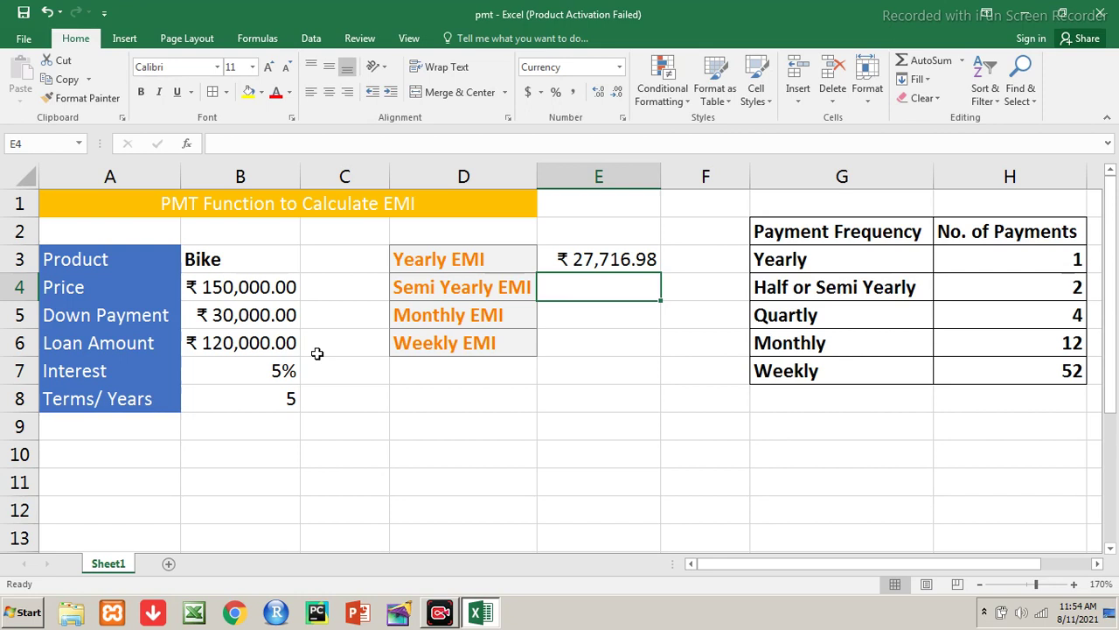
{"action": "key", "text": "Up"}
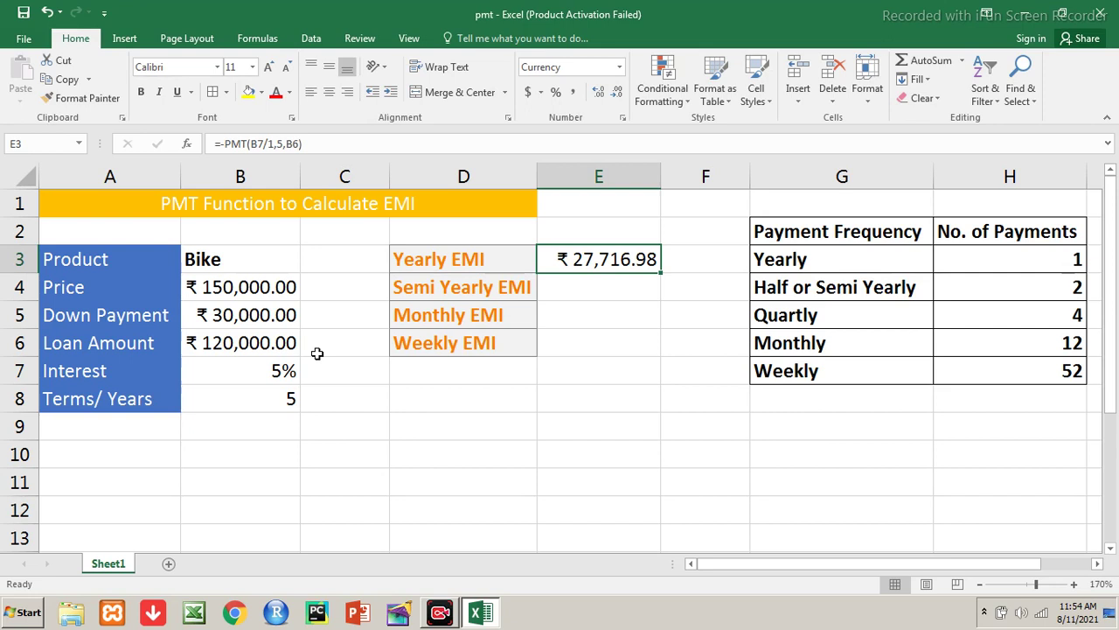
Calculate the semi-yearly EMI in cell E4 with the formula =PMT(B7/2,10,B6).
{"action": "key", "text": "Down"}
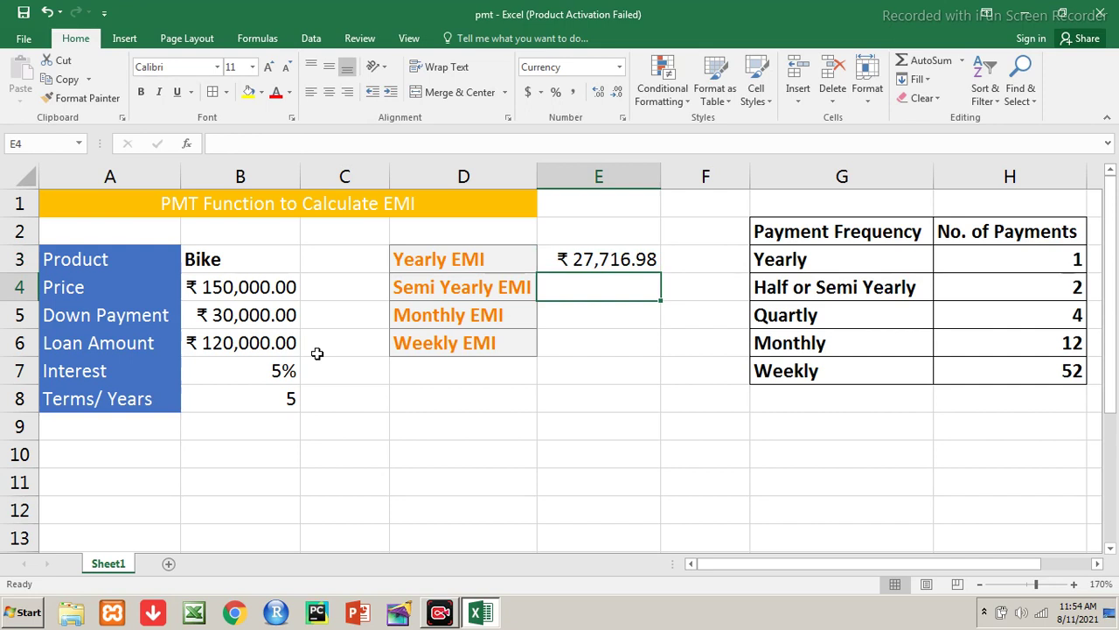
{"action": "type", "text": "=pmt("}
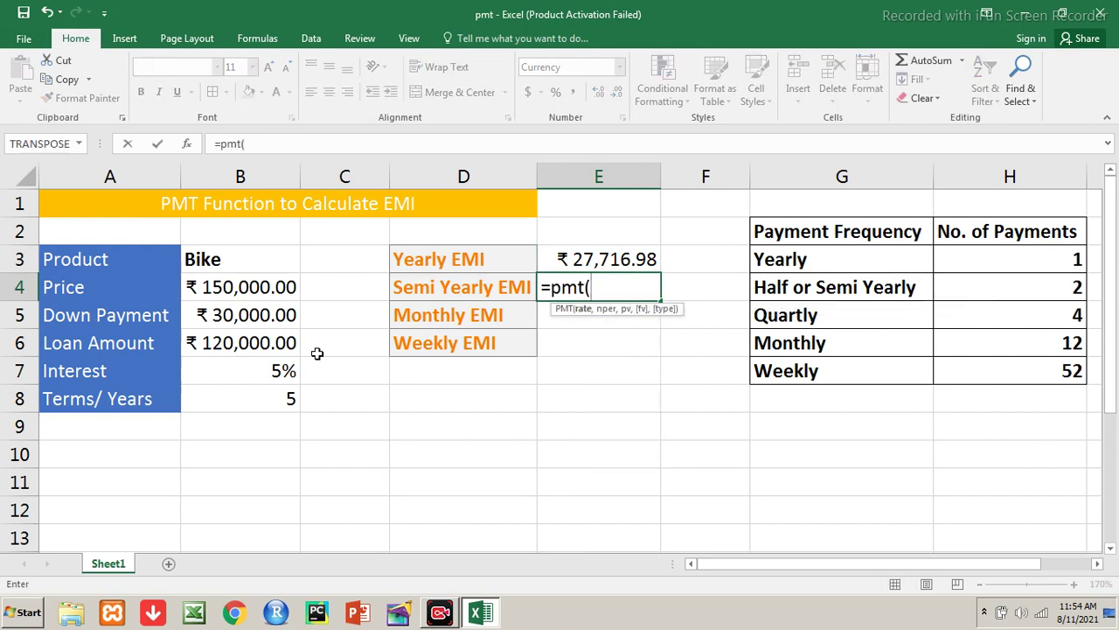
{"action": "left_click", "coordinate": [290, 367]}
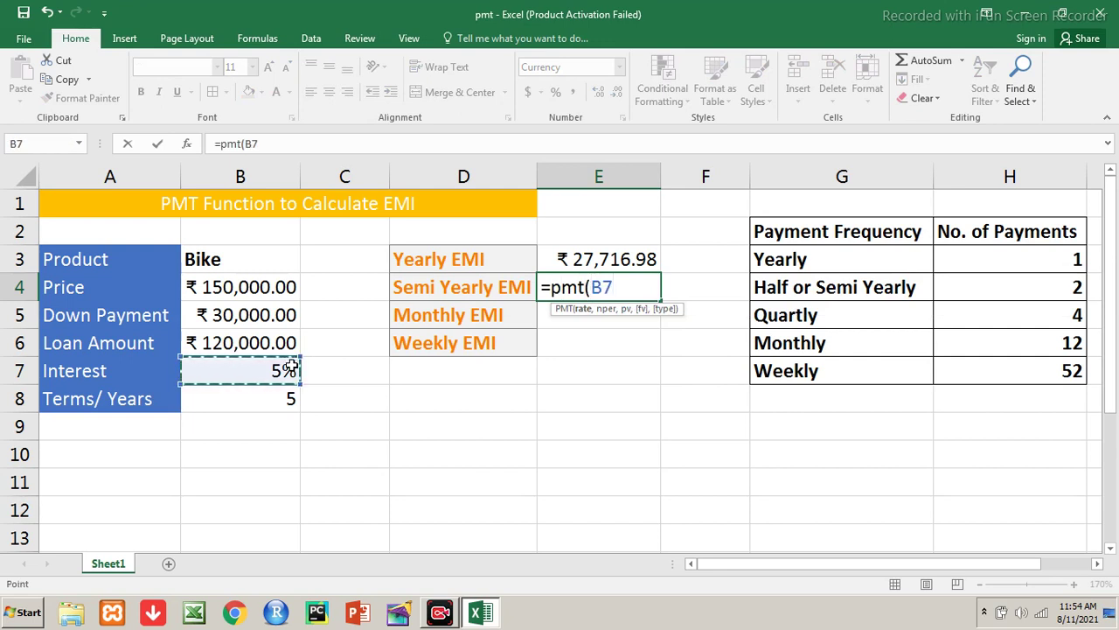
{"action": "type", "text": "/2,"}
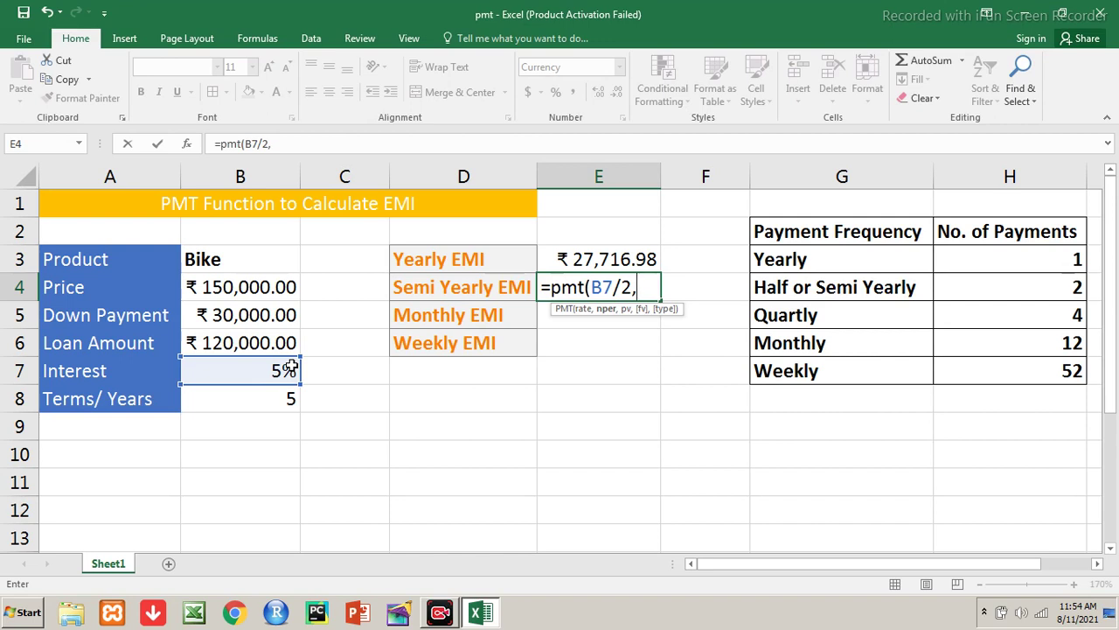
{"action": "type", "text": "10"}
{"action": "type", "text": ","}
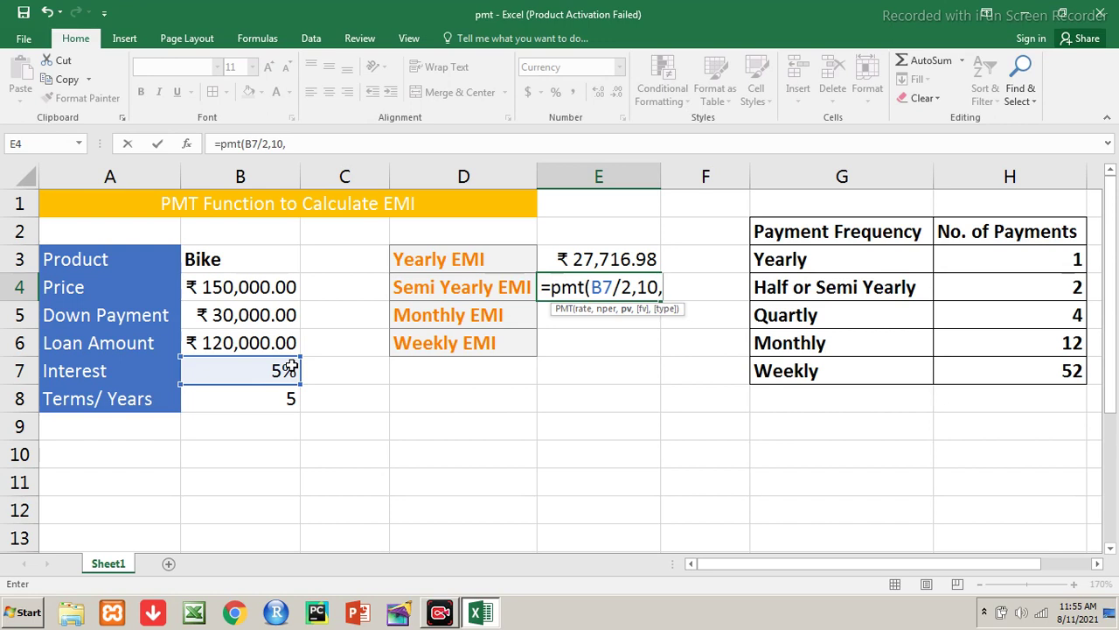
{"action": "left_click", "coordinate": [251, 342]}
{"action": "type", "text": ")"}
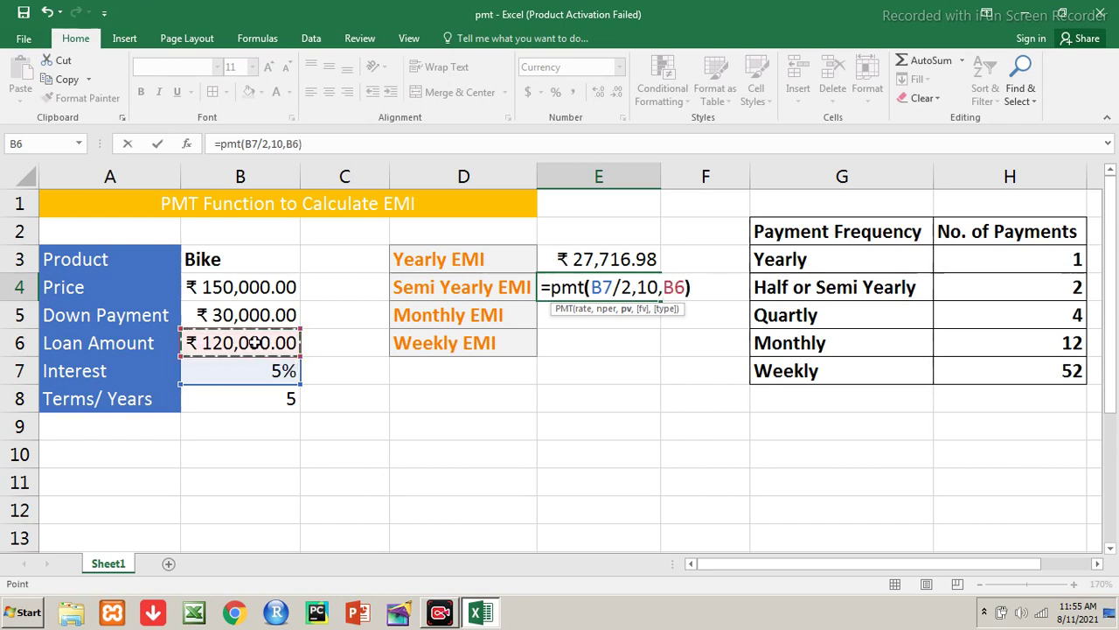
{"action": "key", "text": "Return"}
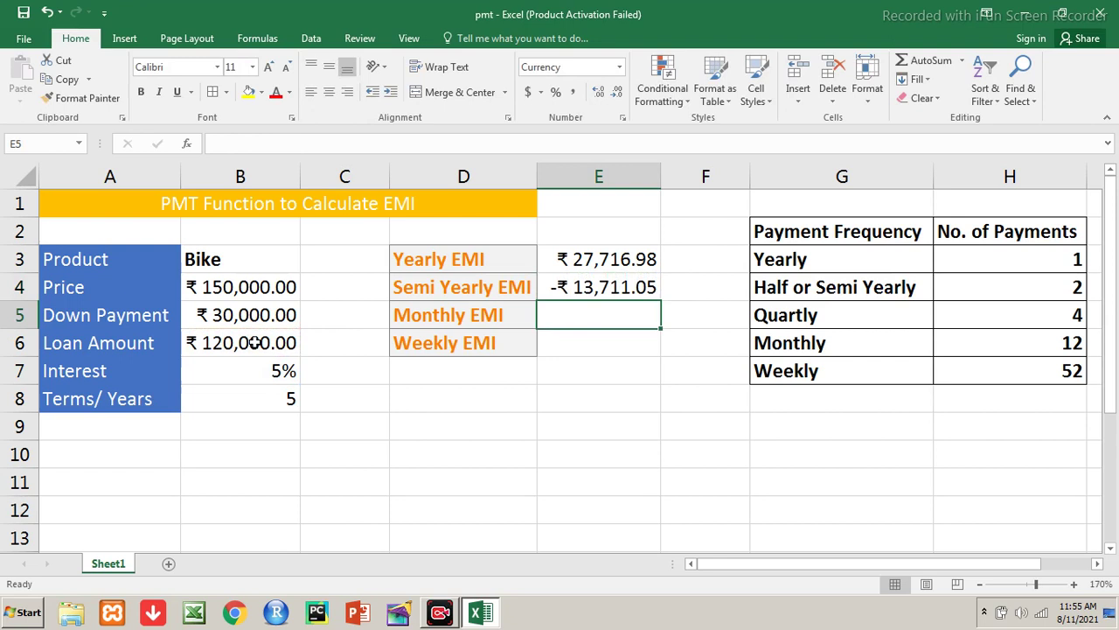
Put a minus sign before PMT in the semi-yearly EMI formula in cell E4, making it =-PMT(B7/2,10,B6).
{"action": "key", "text": "Up"}
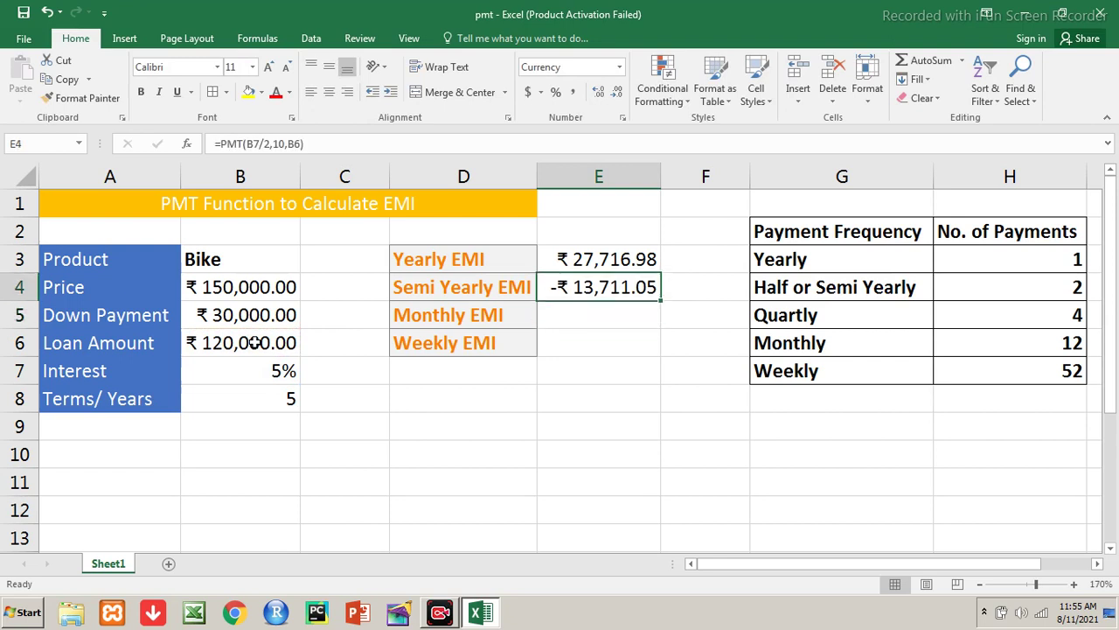
{"action": "key", "text": "F2"}
{"action": "key", "text": "Left"}
{"action": "key", "text": "Left"}
{"action": "key", "text": "Left"}
{"action": "key", "text": "Left"}
{"action": "key", "text": "Left"}
{"action": "key", "text": "Left"}
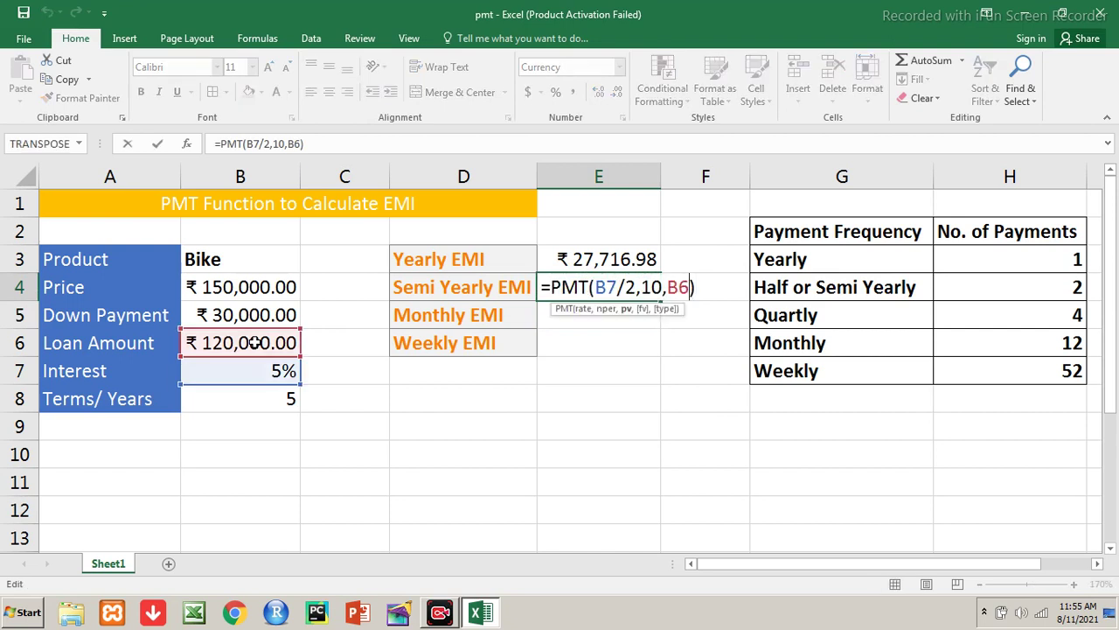
{"action": "key", "text": "Left"}
{"action": "key", "text": "Left"}
{"action": "key", "text": "Left"}
{"action": "key", "text": "Left"}
{"action": "key", "text": "Left"}
{"action": "key", "text": "Left"}
{"action": "key", "text": "Left"}
{"action": "key", "text": "Left"}
{"action": "key", "text": "Left"}
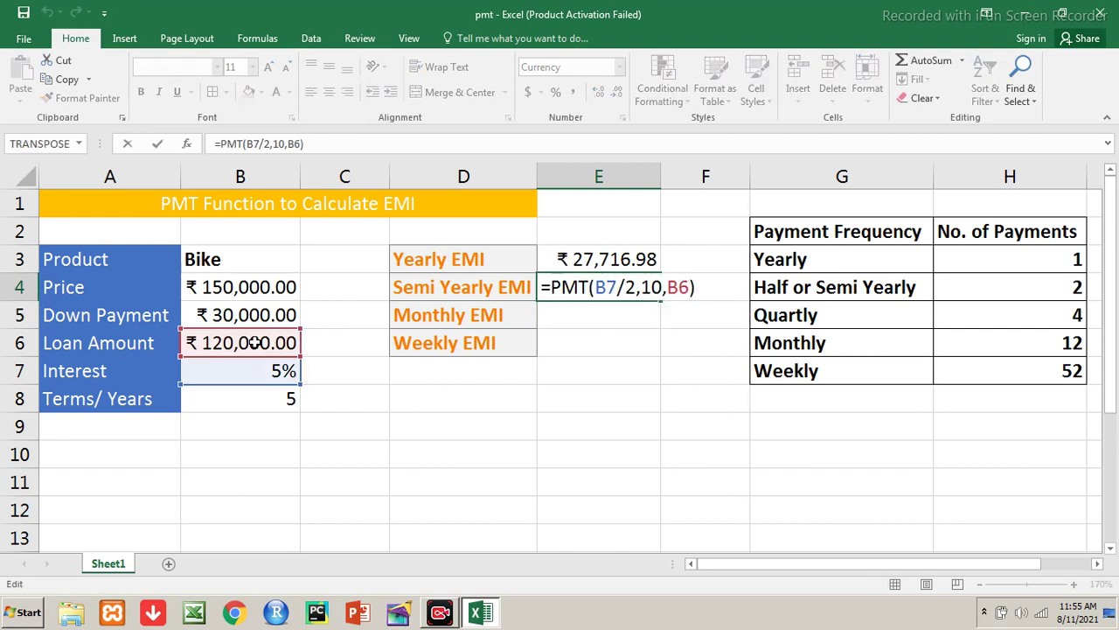
{"action": "type", "text": "-"}
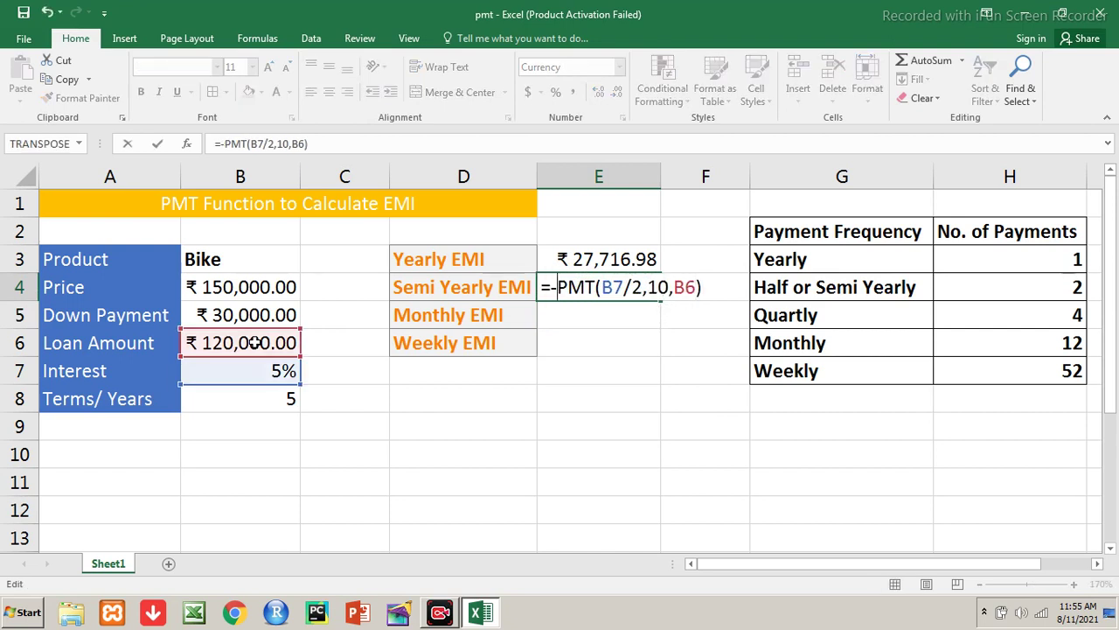
{"action": "key", "text": "Return"}
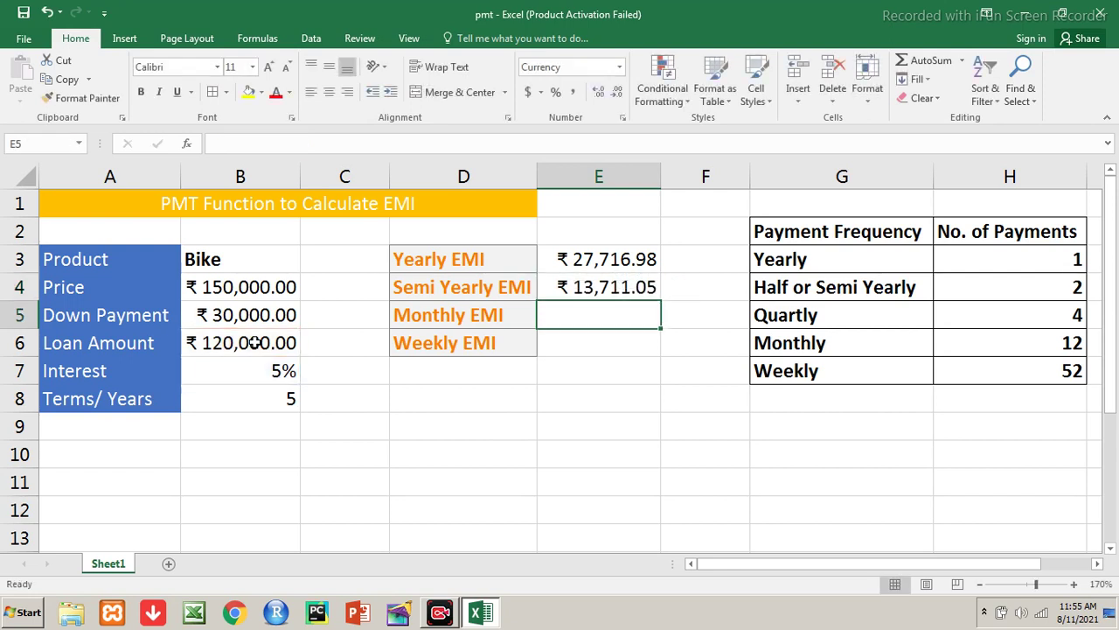
Calculate the monthly EMI in cell E5 with the formula =-PMT(B7/12,60,B6).
{"action": "key", "text": "Up"}
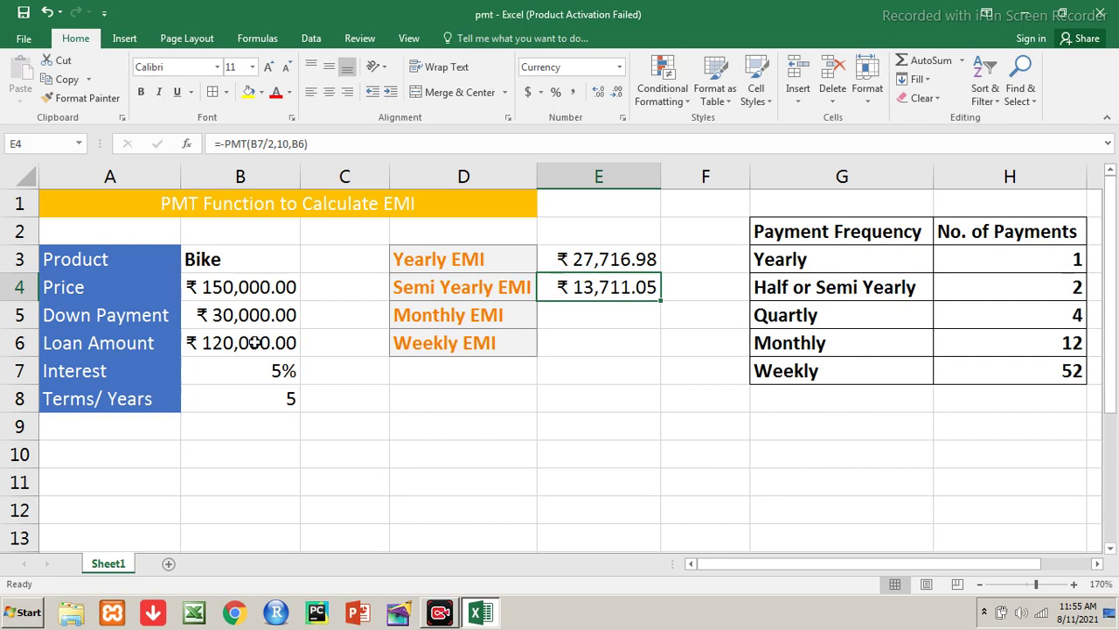
{"action": "key", "text": "Down"}
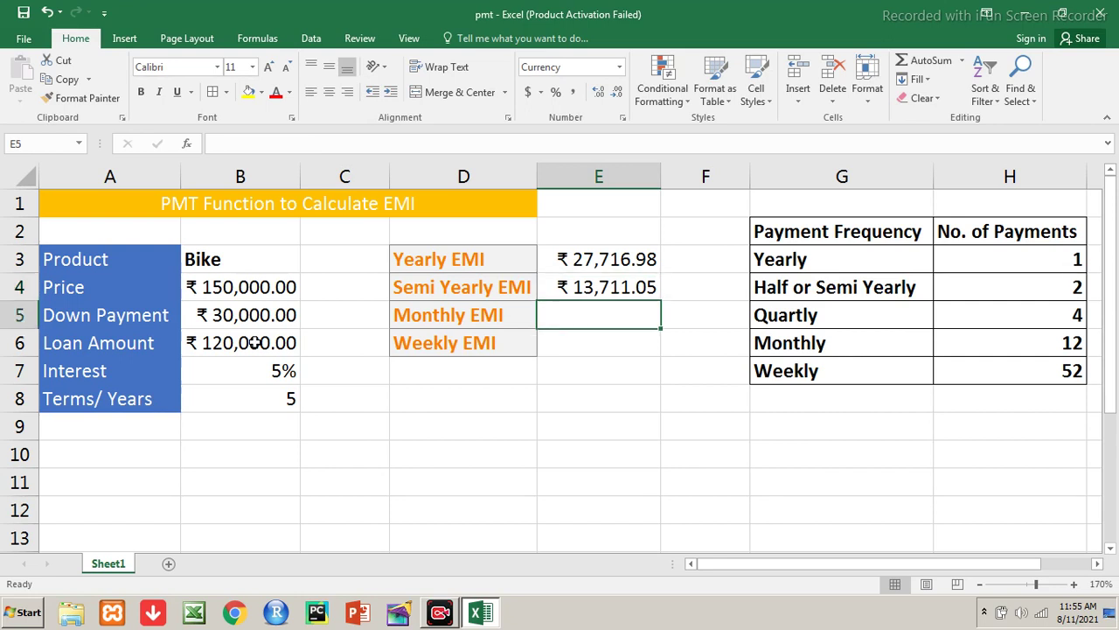
{"action": "type", "text": "="}
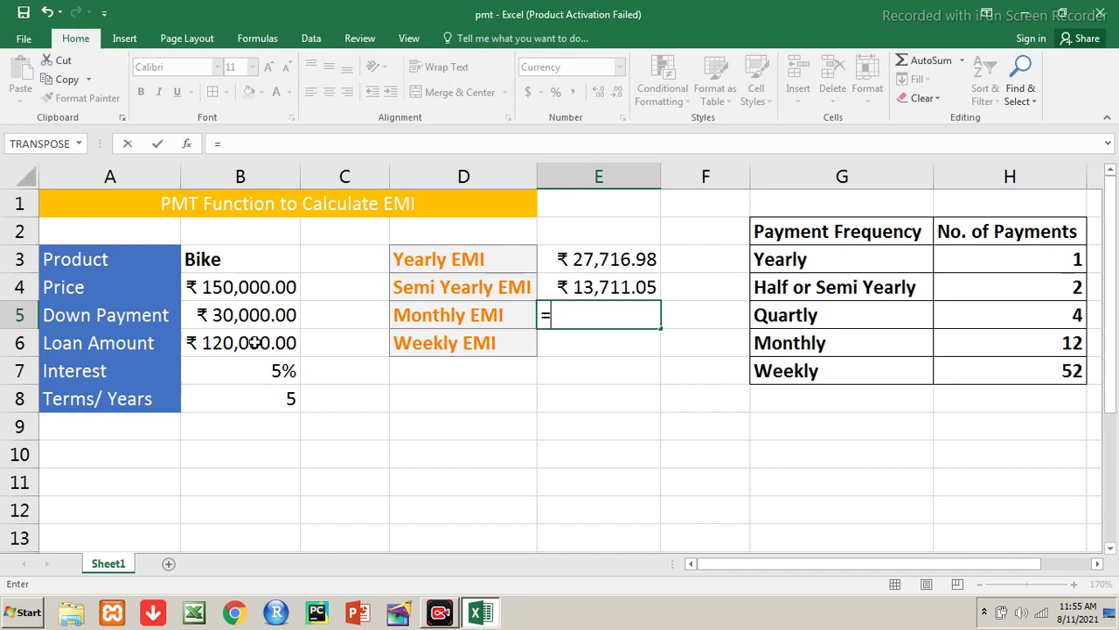
{"action": "type", "text": "-pm"}
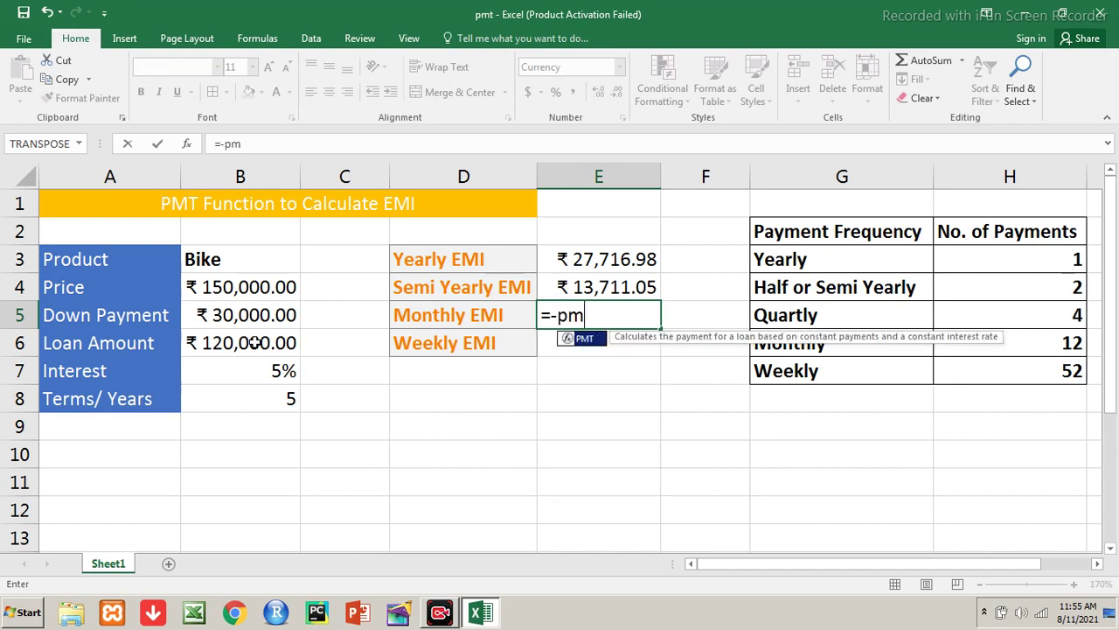
{"action": "type", "text": "t("}
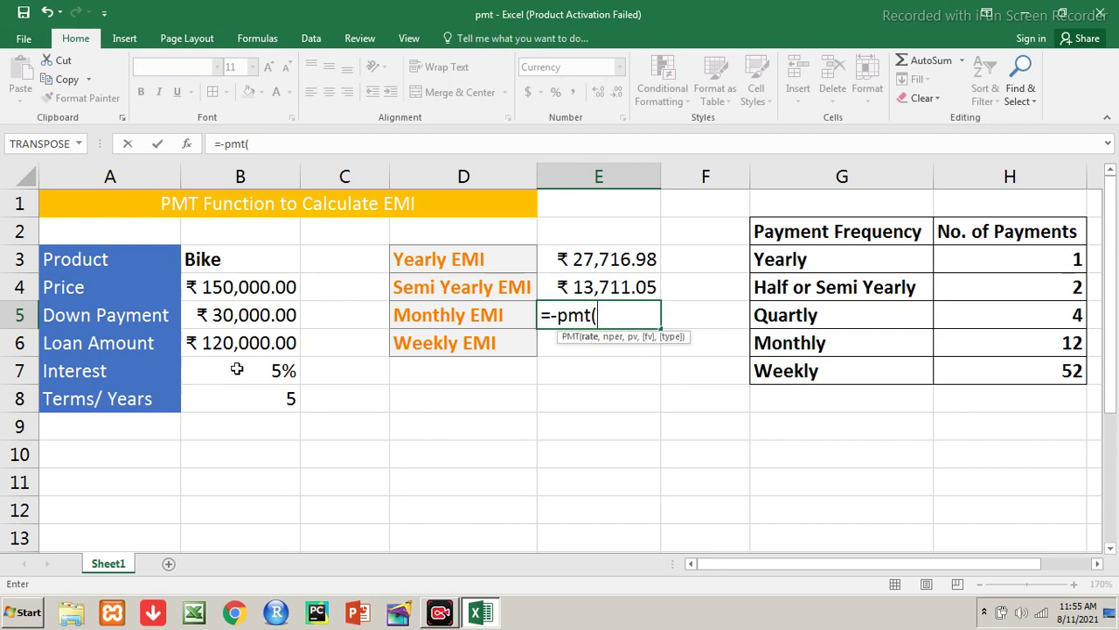
{"action": "left_click", "coordinate": [236, 369]}
{"action": "type", "text": "/"}
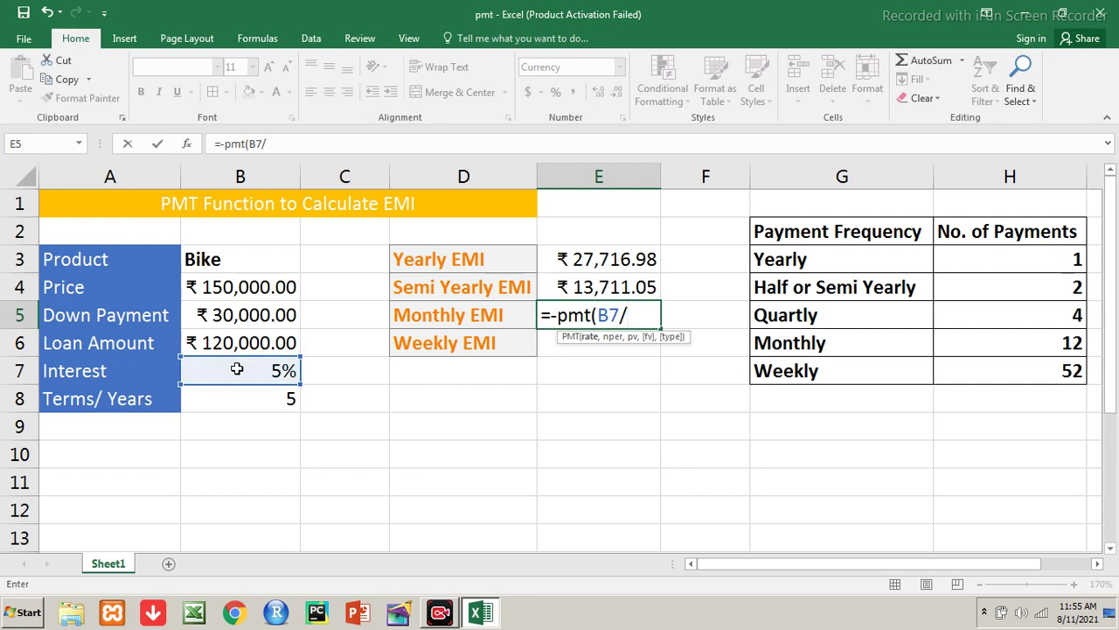
{"action": "type", "text": "12,"}
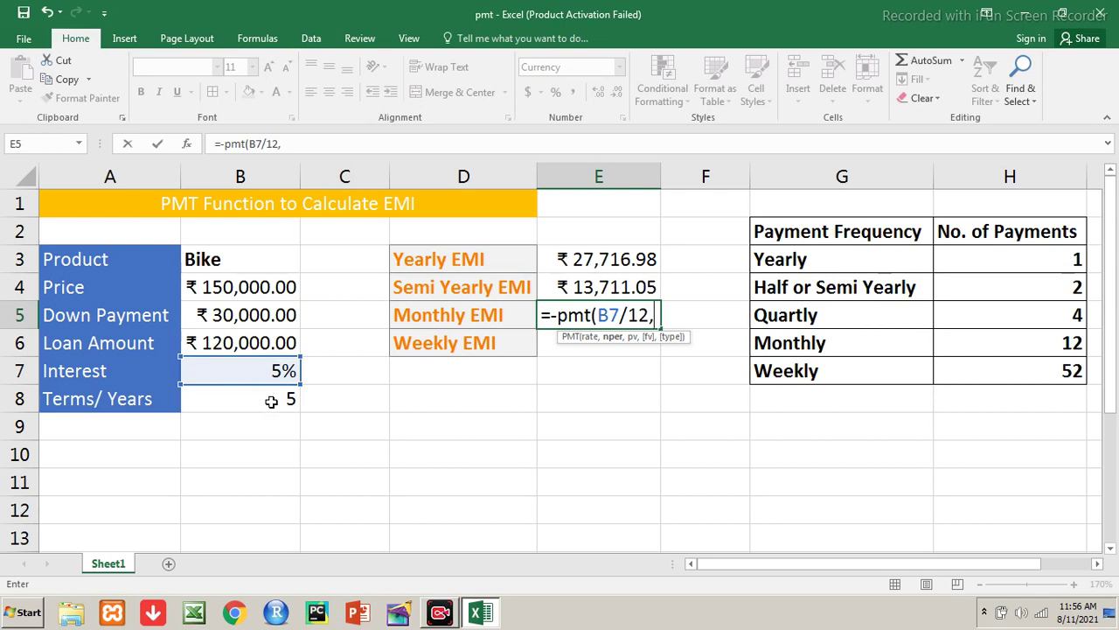
{"action": "type", "text": "60"}
{"action": "type", "text": ","}
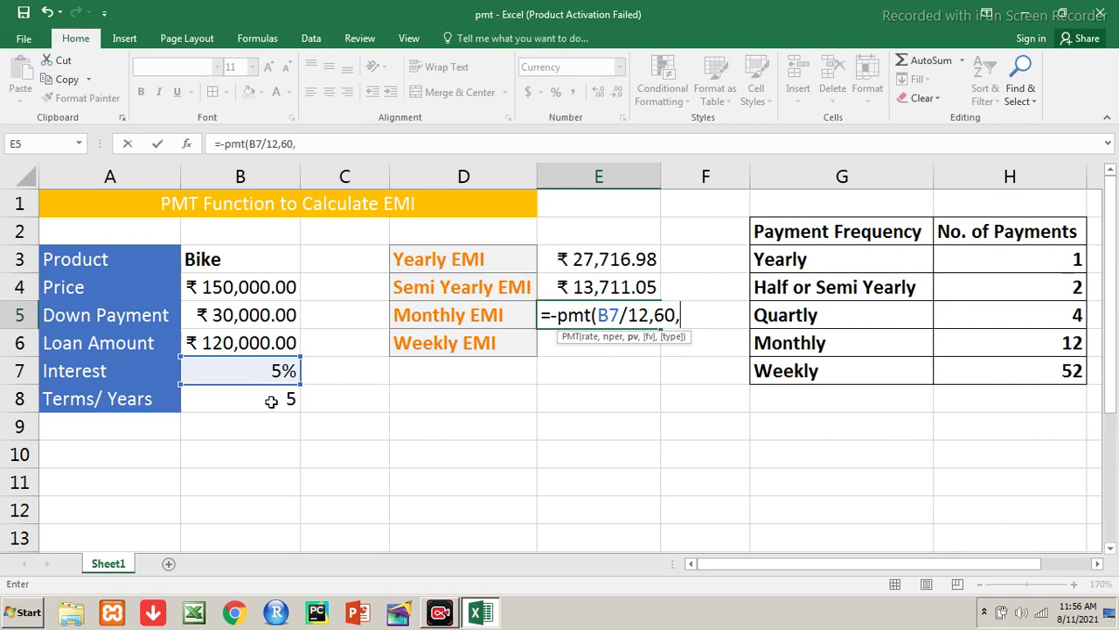
{"action": "left_click", "coordinate": [245, 343]}
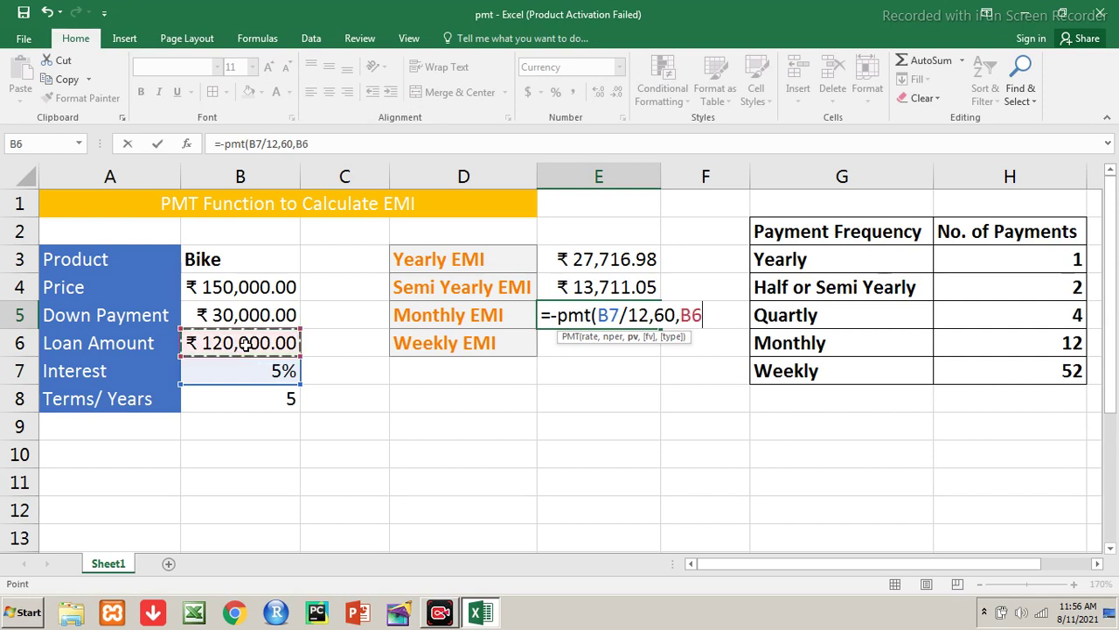
{"action": "type", "text": ")"}
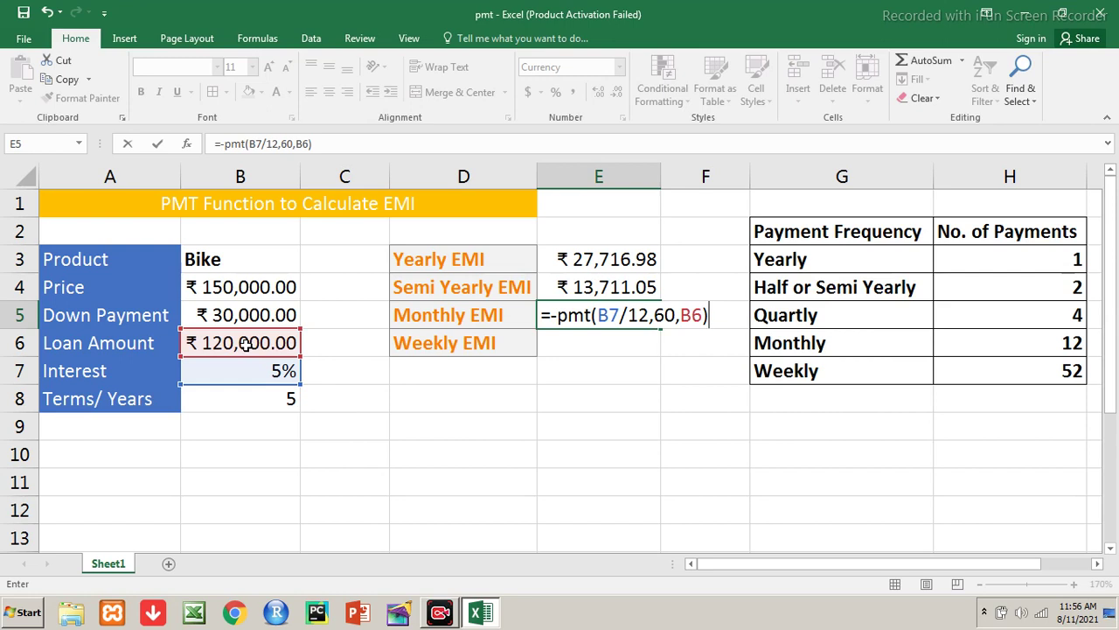
{"action": "key", "text": "Return"}
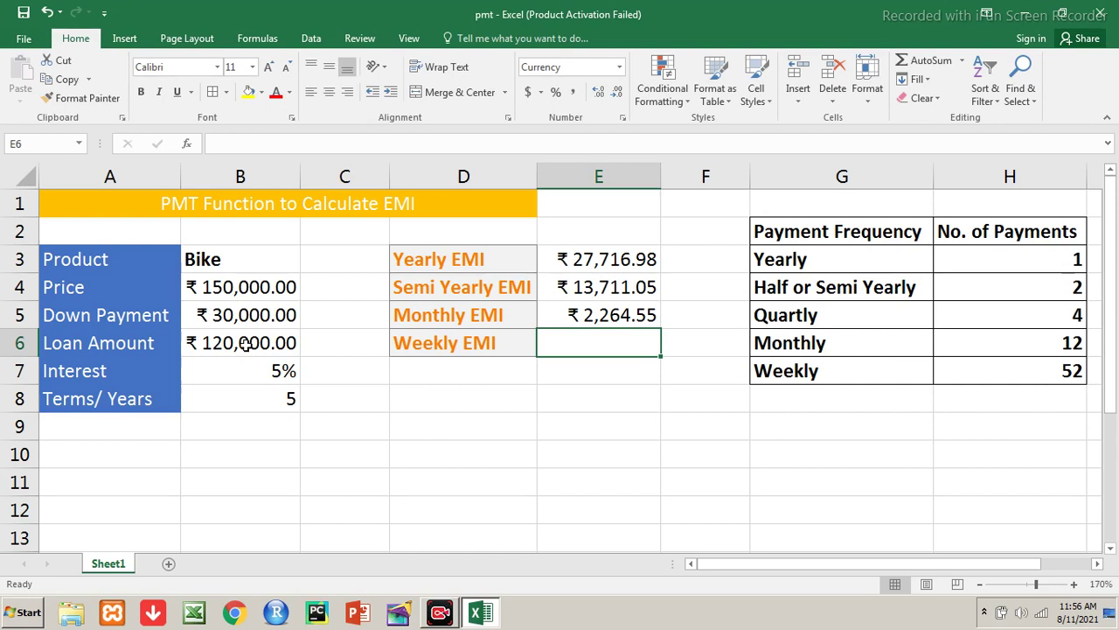
Try to calculate the weekly EMI in cell E6 with the formula =-PMT(B6/52,5*52,B6).
{"action": "type", "text": "=-"}
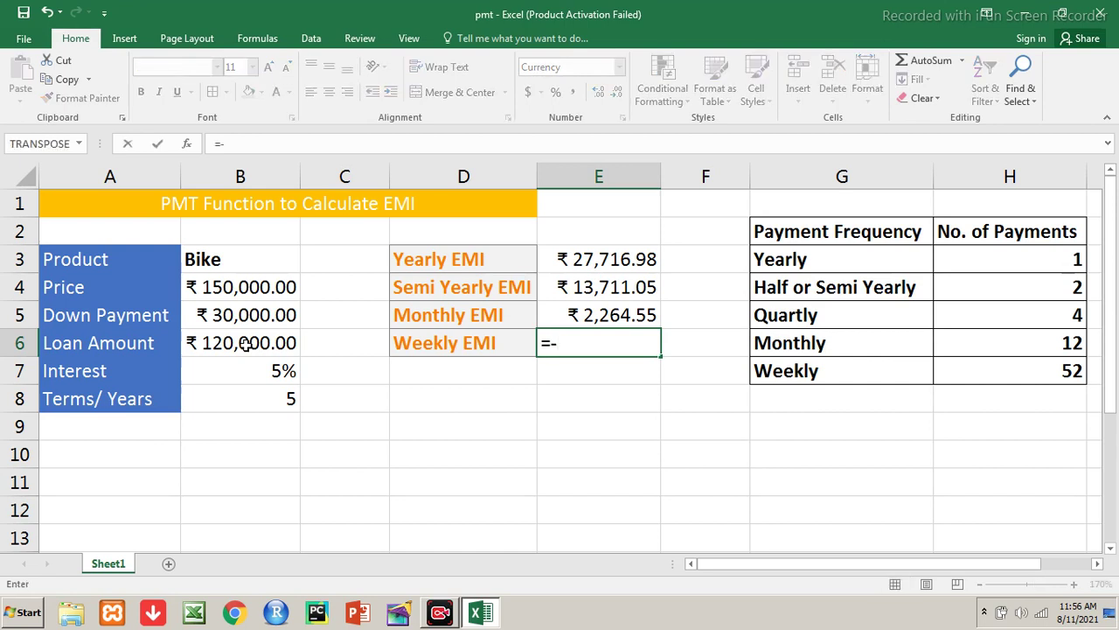
{"action": "type", "text": "pmt("}
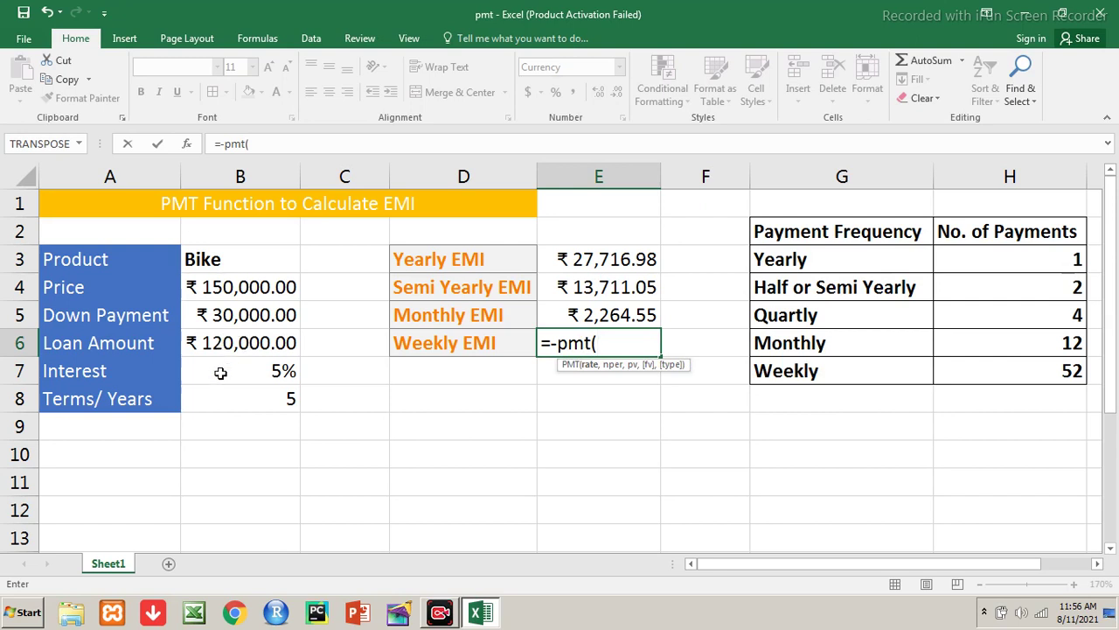
{"action": "left_click", "coordinate": [220, 372]}
{"action": "type", "text": "/"}
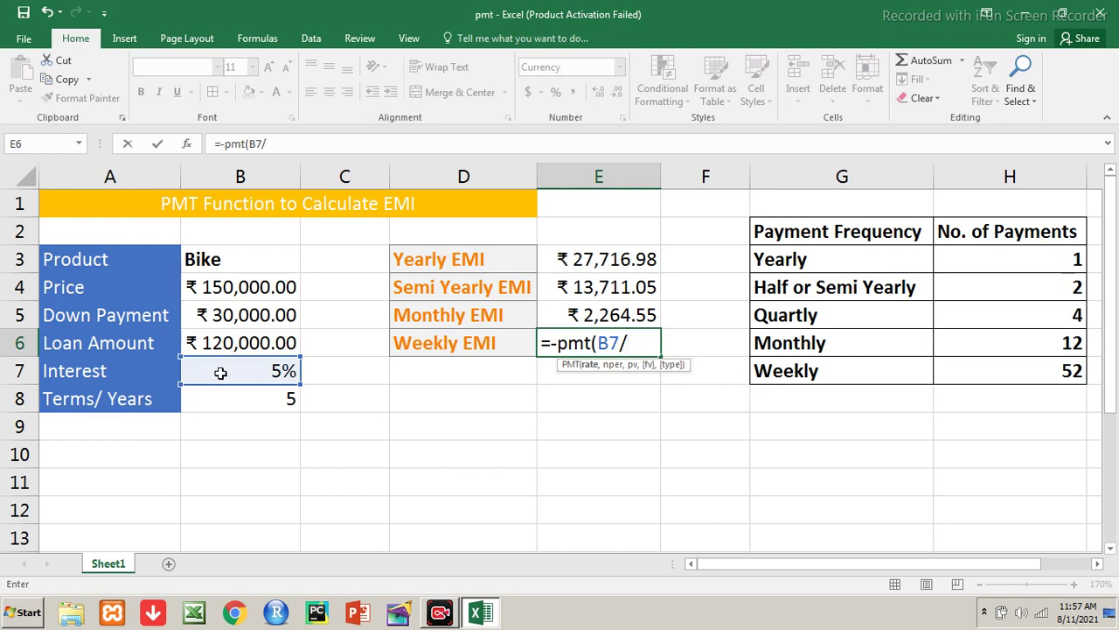
{"action": "type", "text": "52,"}
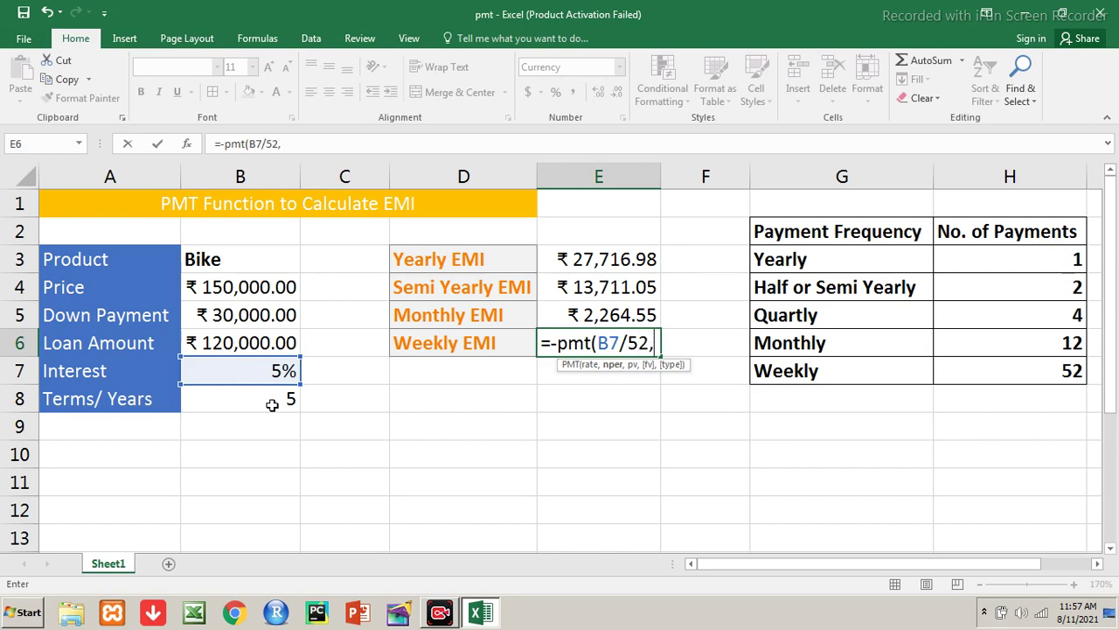
{"action": "type", "text": "5*52"}
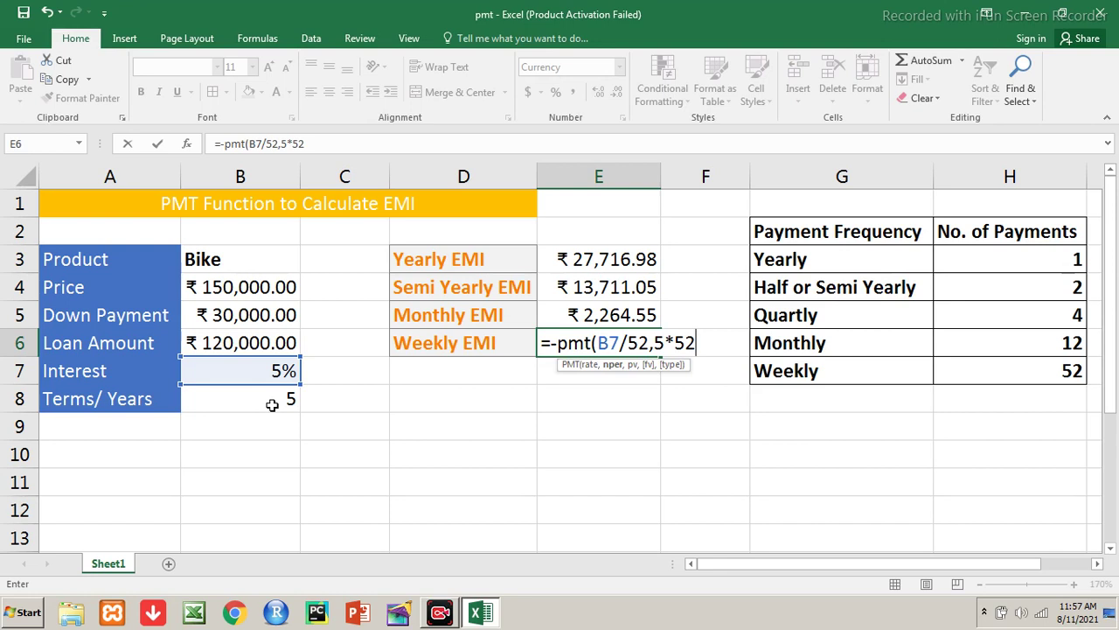
{"action": "type", "text": ","}
{"action": "left_click_drag", "start_coordinate": [270, 364], "coordinate": [268, 348]}
{"action": "left_click", "coordinate": [268, 348]}
{"action": "type", "text": ")"}
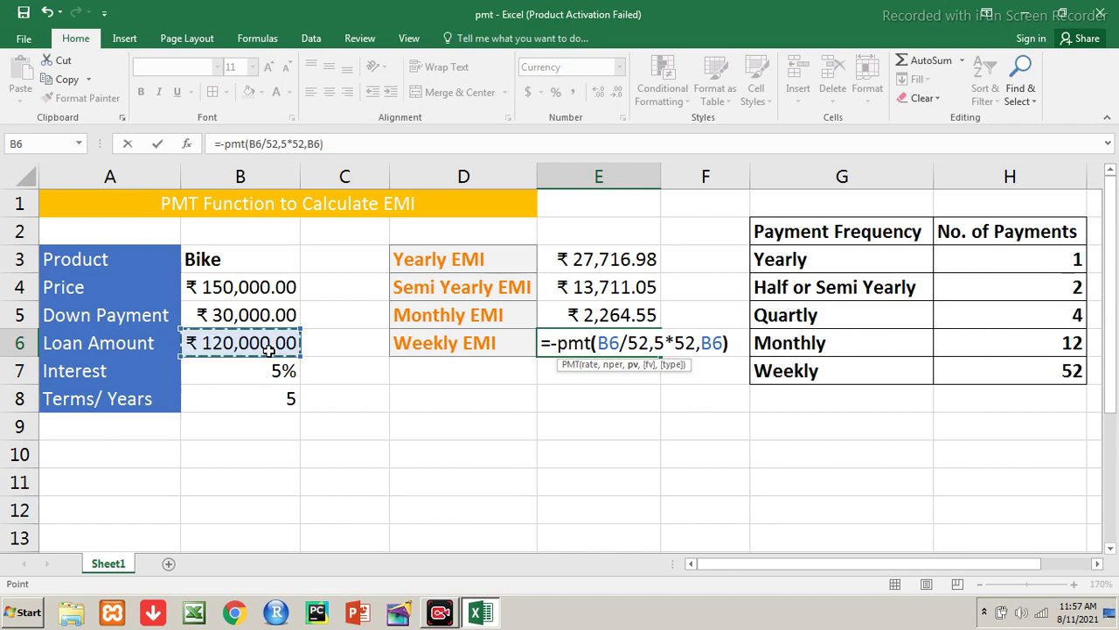
{"action": "key", "text": "Return"}
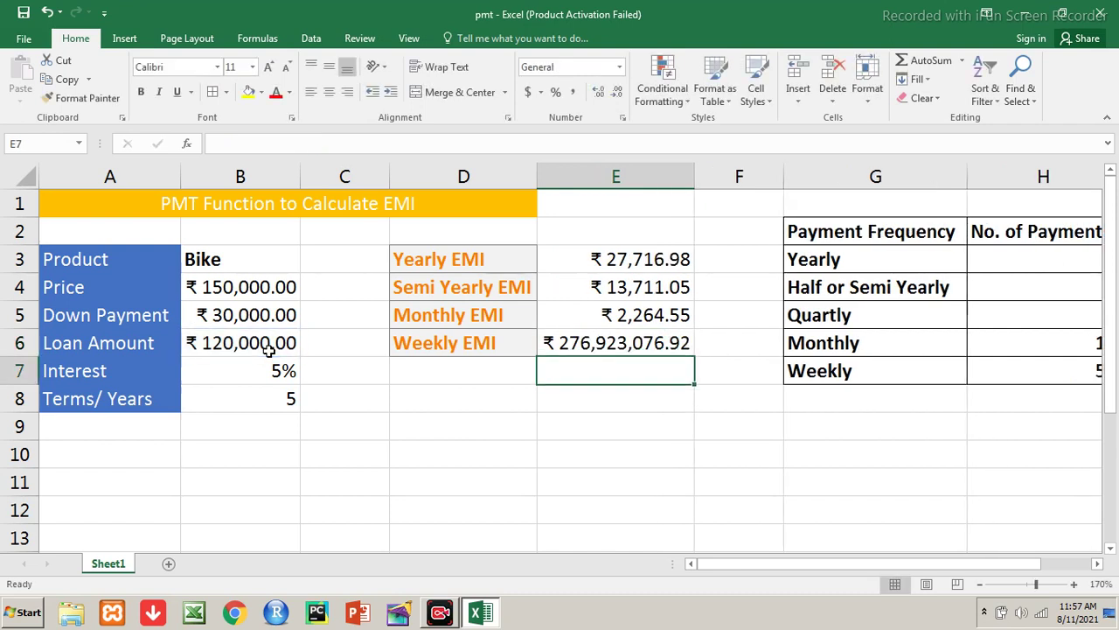
{"action": "key", "text": "Up"}
{"action": "key", "text": "F2"}
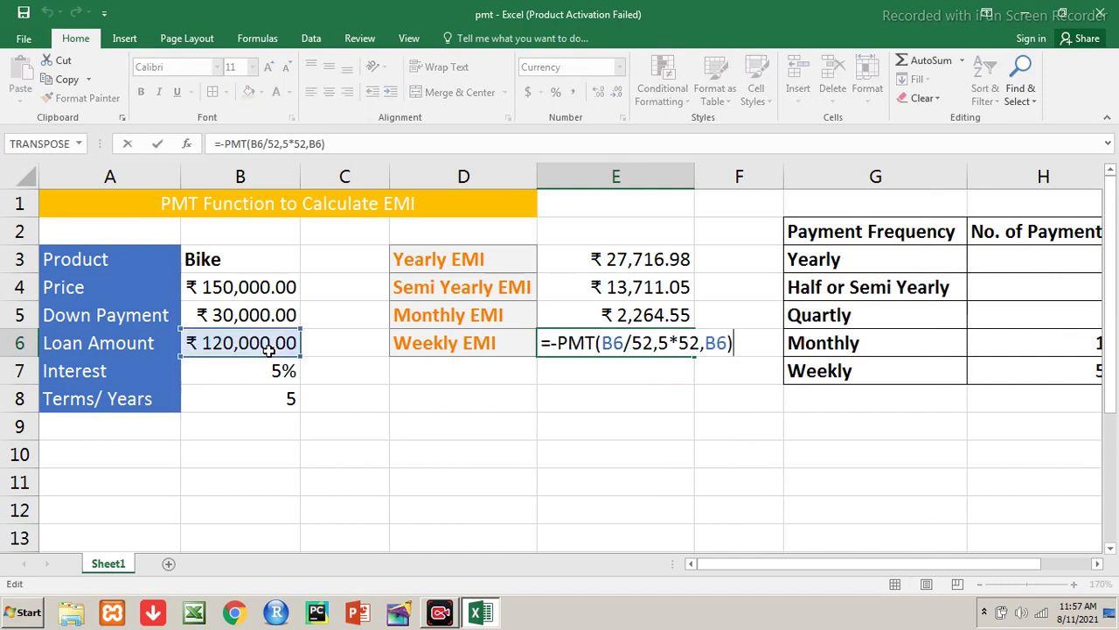
{"action": "key", "text": "Escape"}
Work out the number of weekly payments in the empty cell E9 with the formula =5*52.
{"action": "key", "text": "Down"}
{"action": "key", "text": "Down"}
{"action": "key", "text": "Down"}
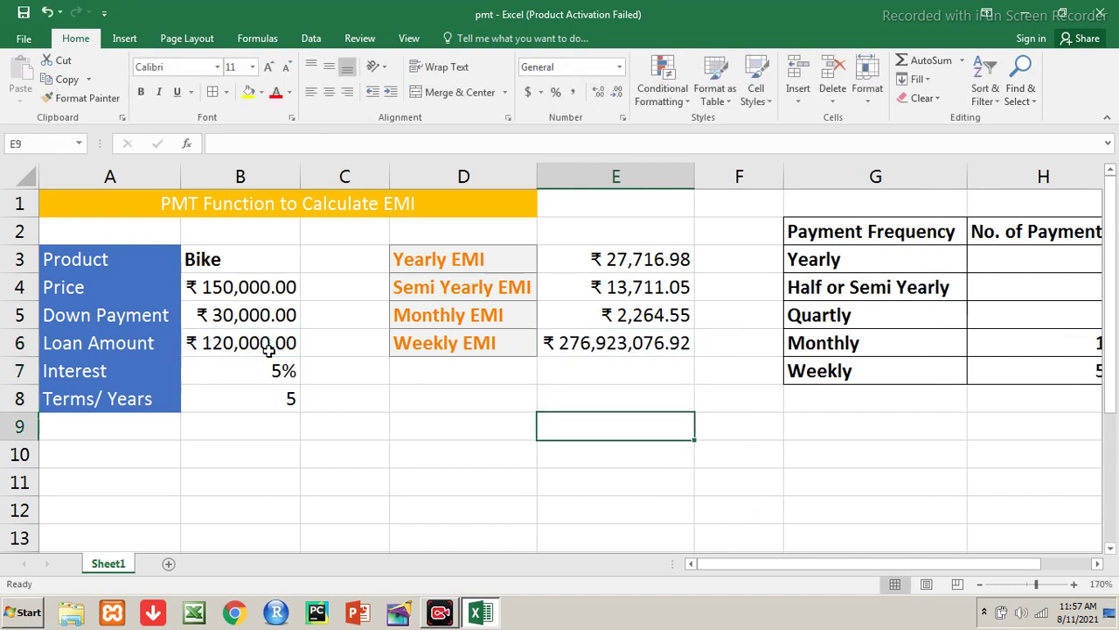
{"action": "type", "text": "=5*52"}
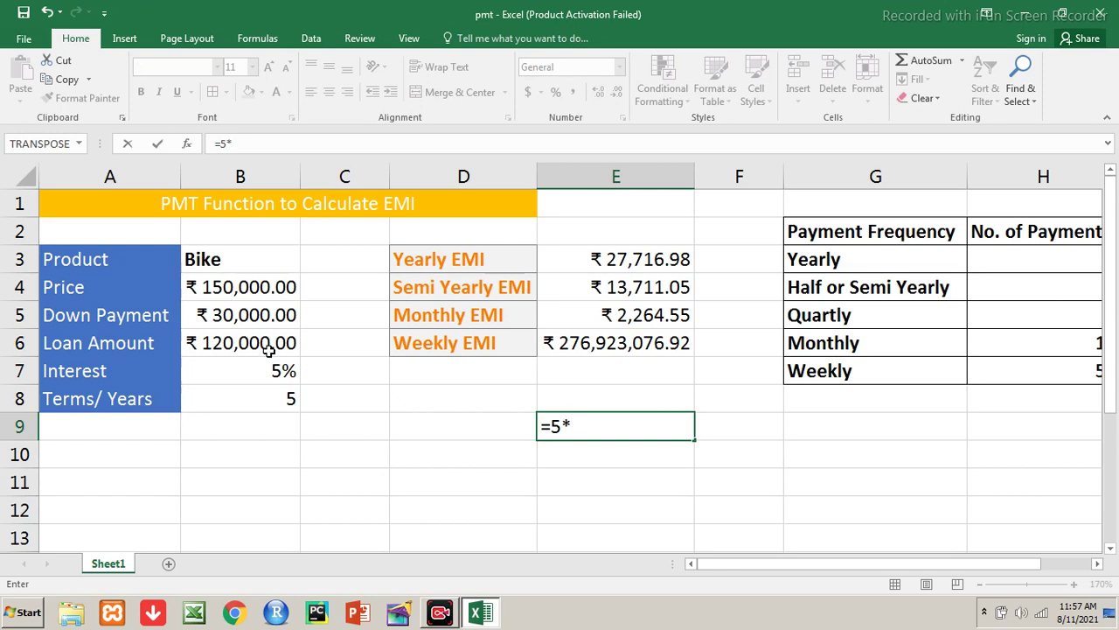
{"action": "key", "text": "Return"}
Replace the 5*52 payment count in the weekly EMI formula in cell E6 with 260.
{"action": "key", "text": "Up"}
{"action": "key", "text": "Up"}
{"action": "key", "text": "Up"}
{"action": "key", "text": "Up"}
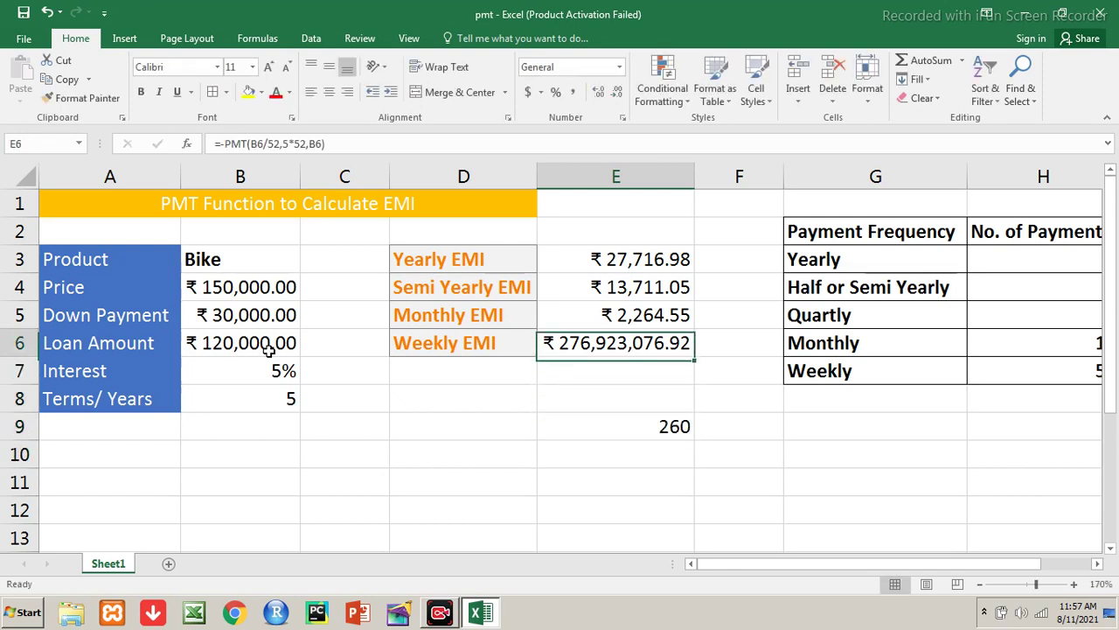
{"action": "key", "text": "F2"}
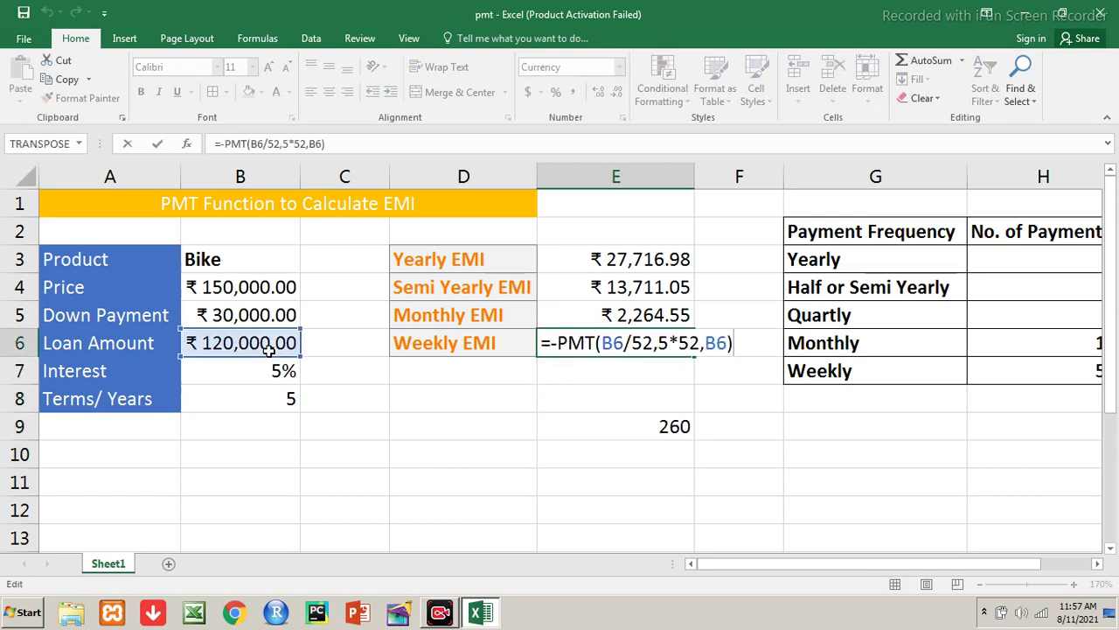
{"action": "key", "text": "Left"}
{"action": "key", "text": "Left"}
{"action": "key", "text": "Left"}
{"action": "key", "text": "Left"}
{"action": "key", "text": "BackSpace"}
{"action": "key", "text": "BackSpace"}
{"action": "key", "text": "BackSpace"}
{"action": "key", "text": "BackSpace"}
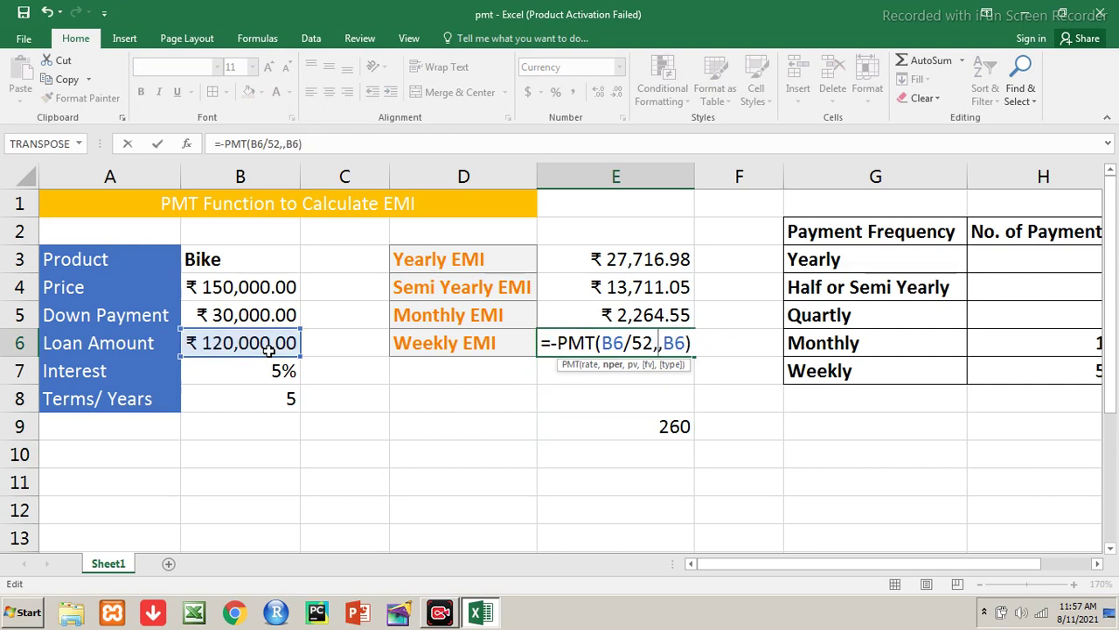
{"action": "type", "text": "260"}
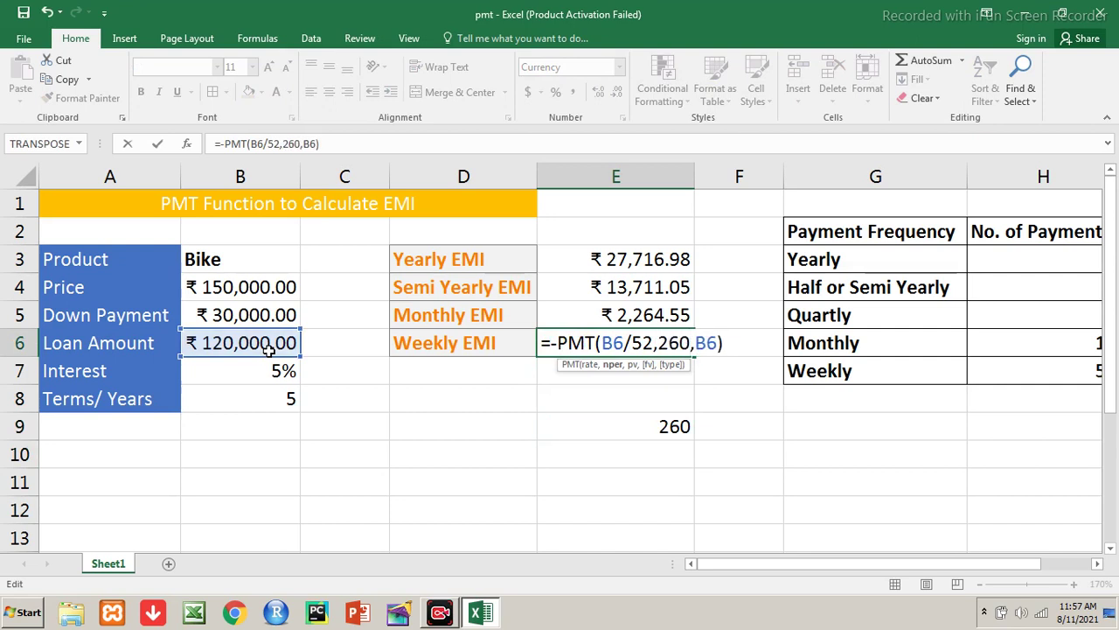
{"action": "key", "text": "Return"}
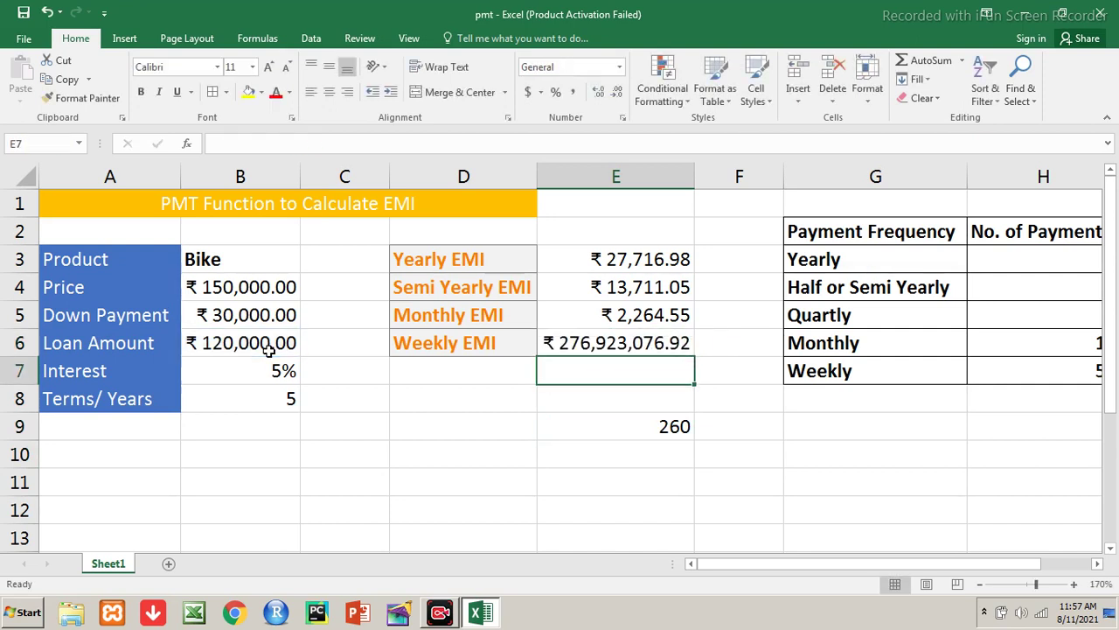
Correct the weekly EMI formula in cell E6 to =-PMT(B7/52,260,B6), using the interest rate cell for the rate.
{"action": "key", "text": "Up"}
{"action": "key", "text": "F2"}
{"action": "key", "text": "Return"}
{"action": "key", "text": "Up"}
{"action": "key", "text": "F2"}
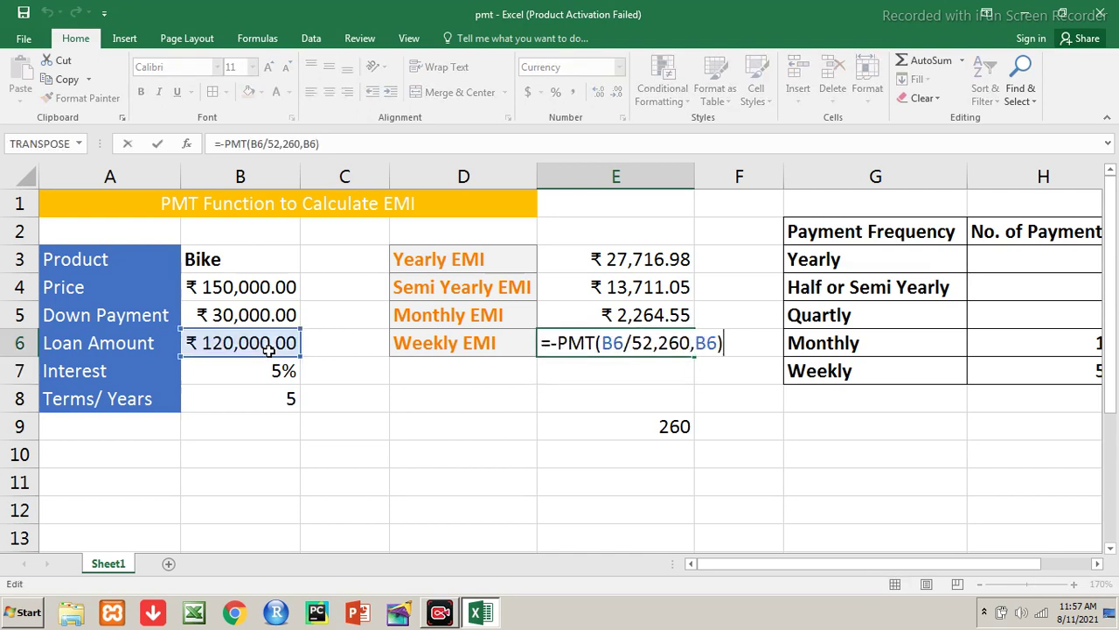
{"action": "key", "text": "BackSpace"}
{"action": "key", "text": "BackSpace"}
{"action": "key", "text": "BackSpace"}
{"action": "key", "text": "BackSpace"}
{"action": "key", "text": "BackSpace"}
{"action": "key", "text": "BackSpace"}
{"action": "key", "text": "BackSpace"}
{"action": "key", "text": "BackSpace"}
{"action": "key", "text": "BackSpace"}
{"action": "key", "text": "BackSpace"}
{"action": "key", "text": "BackSpace"}
{"action": "key", "text": "BackSpace"}
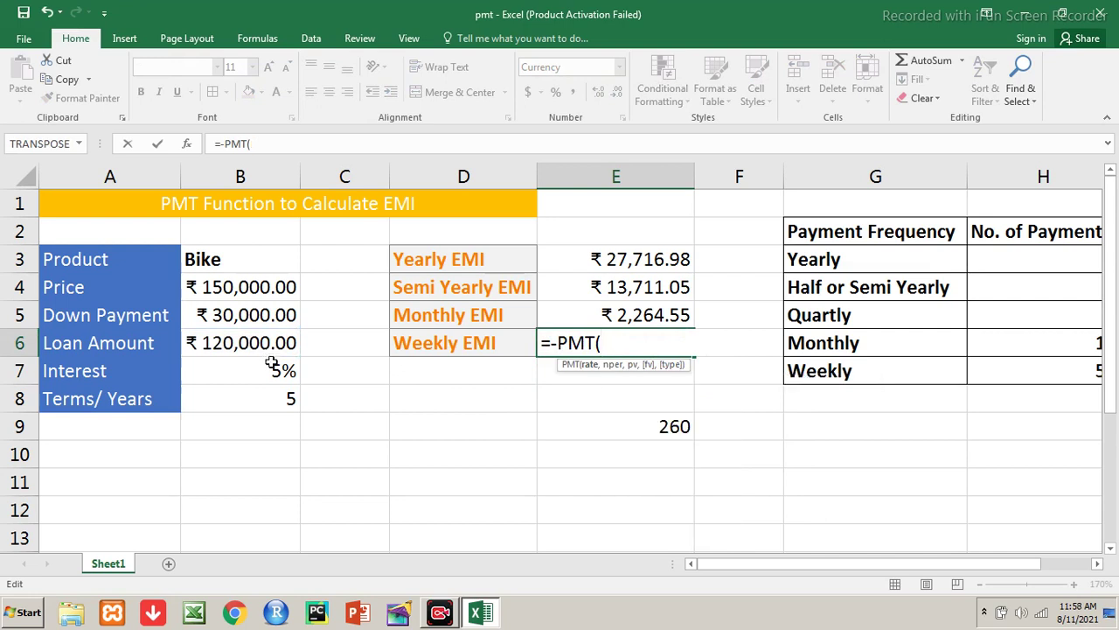
{"action": "left_click", "coordinate": [272, 367]}
{"action": "type", "text": "/"}
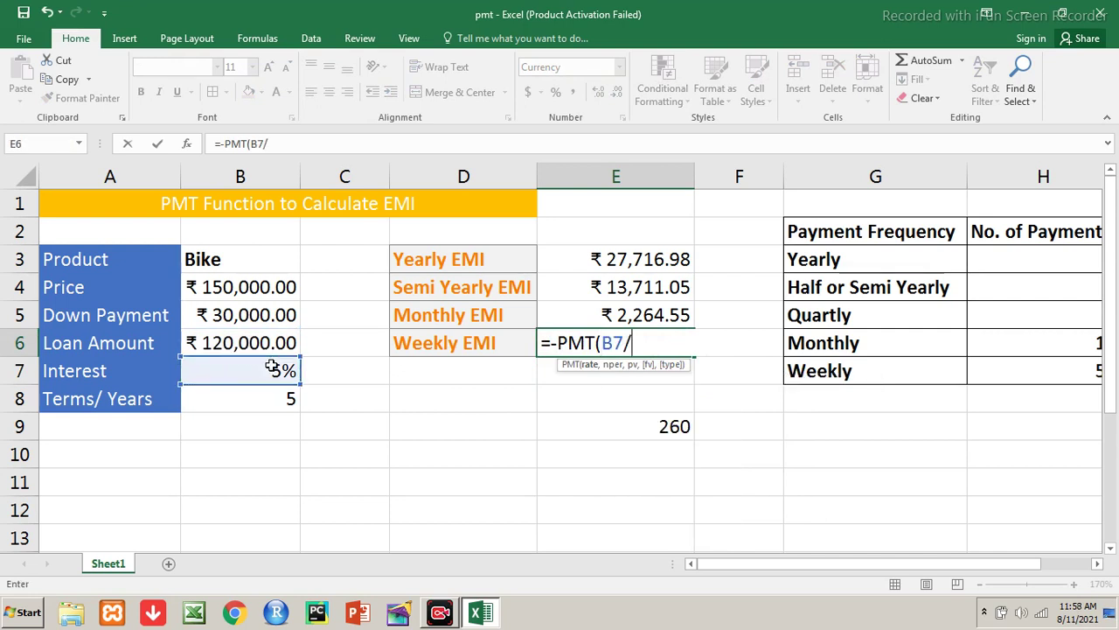
{"action": "type", "text": "52,260,"}
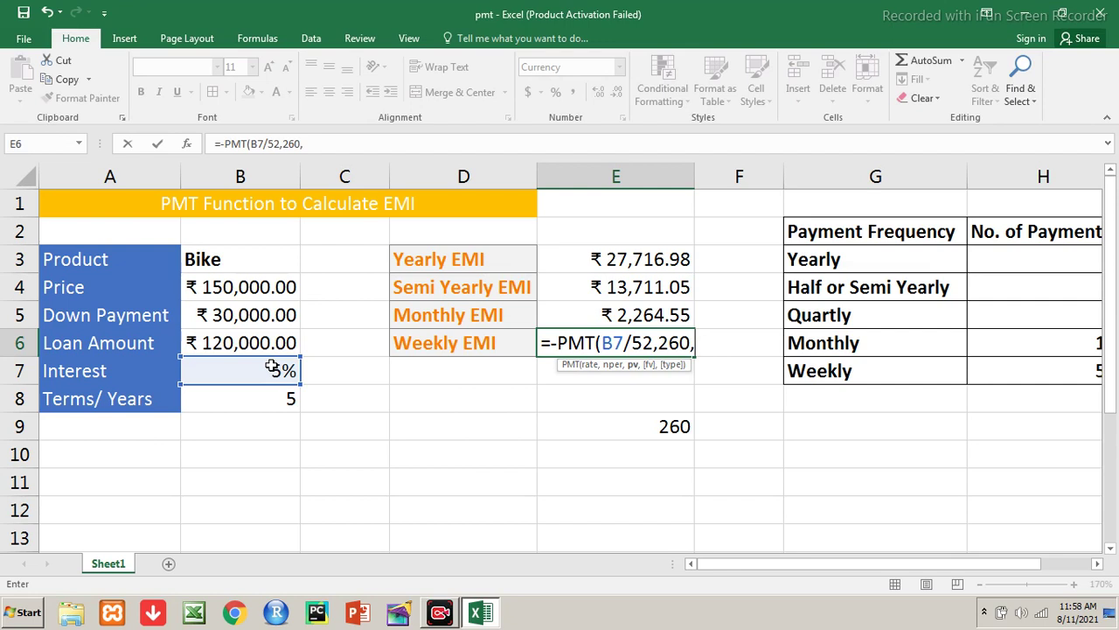
{"action": "left_click", "coordinate": [262, 343]}
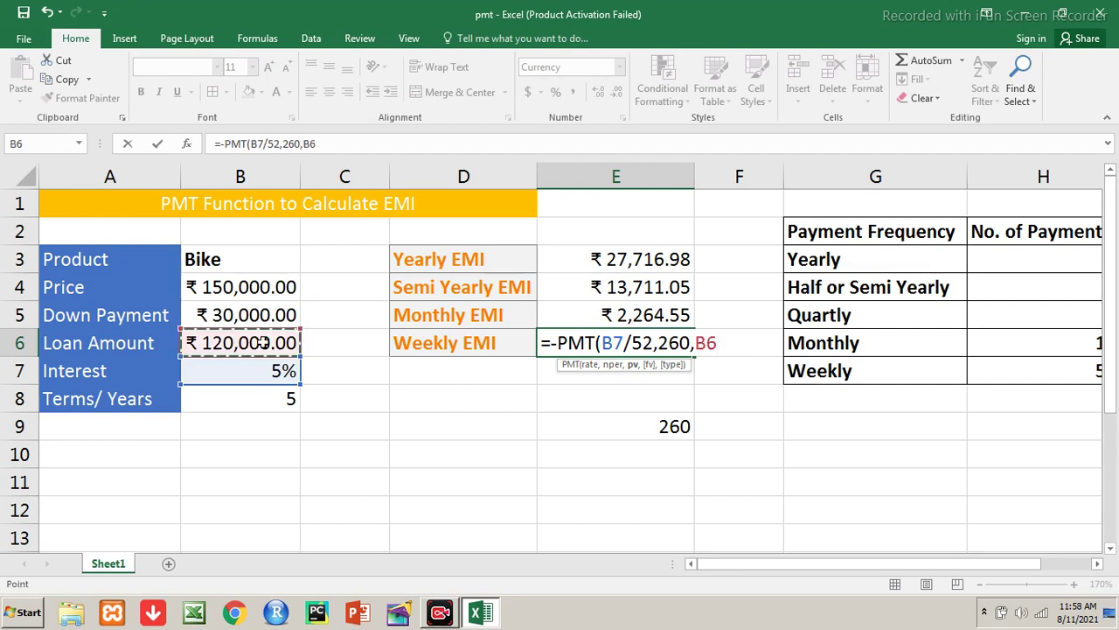
{"action": "type", "text": ")"}
{"action": "key", "text": "Return"}
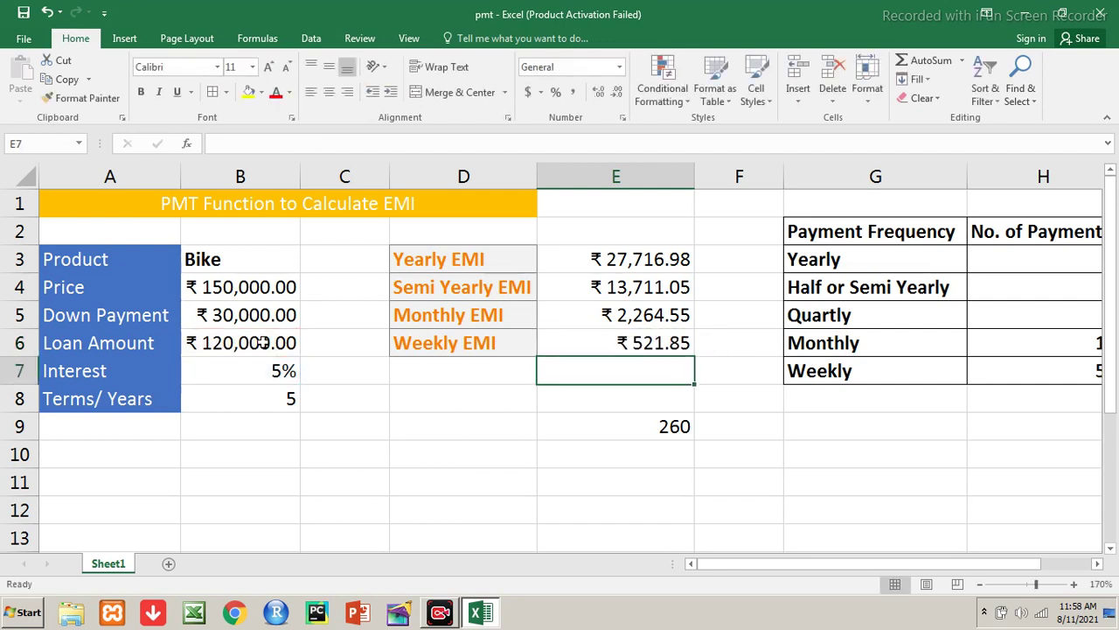
{"action": "key", "text": "Up"}
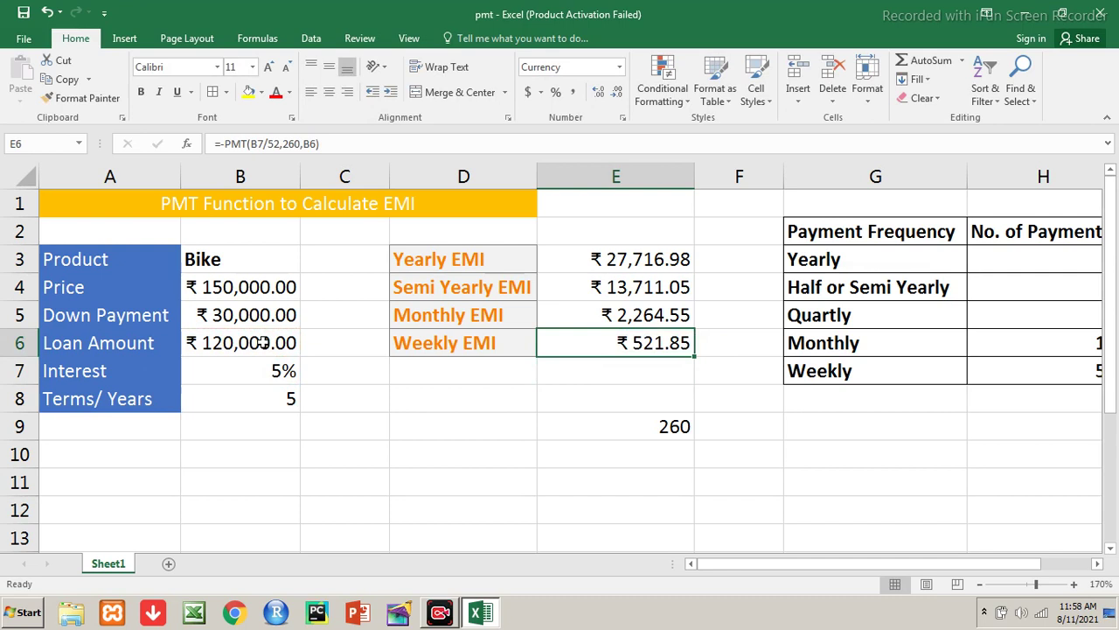
Clear the helper calculation of weekly payments from cell E9.
{"action": "key", "text": "Down"}
{"action": "key", "text": "Down"}
{"action": "key", "text": "Down"}
{"action": "key", "text": "Delete"}
Make the four EMI amounts in cells E3:E6 bold.
{"action": "key", "text": "Up"}
{"action": "key", "text": "Up"}
{"action": "key", "text": "Up"}
{"action": "key", "text": "Up"}
{"action": "key", "text": "Up"}
{"action": "key", "text": "Up"}
{"action": "key", "text": "shift+Down"}
{"action": "key", "text": "shift+Down"}
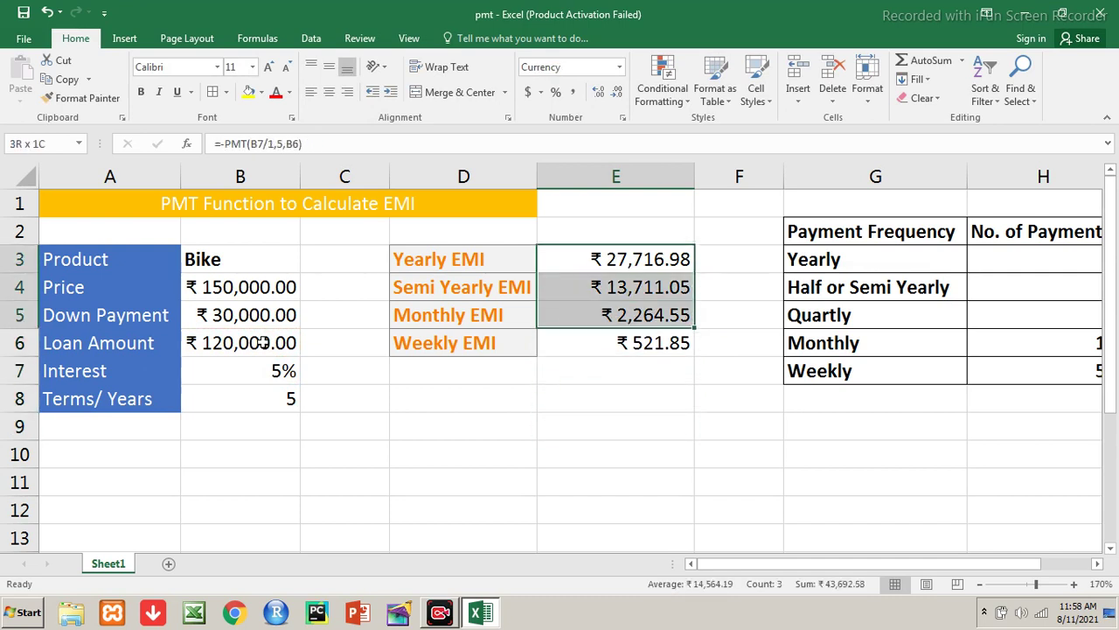
{"action": "key", "text": "shift+Down"}
{"action": "key", "text": "ctrl+b"}
{"action": "key", "text": "Up"}
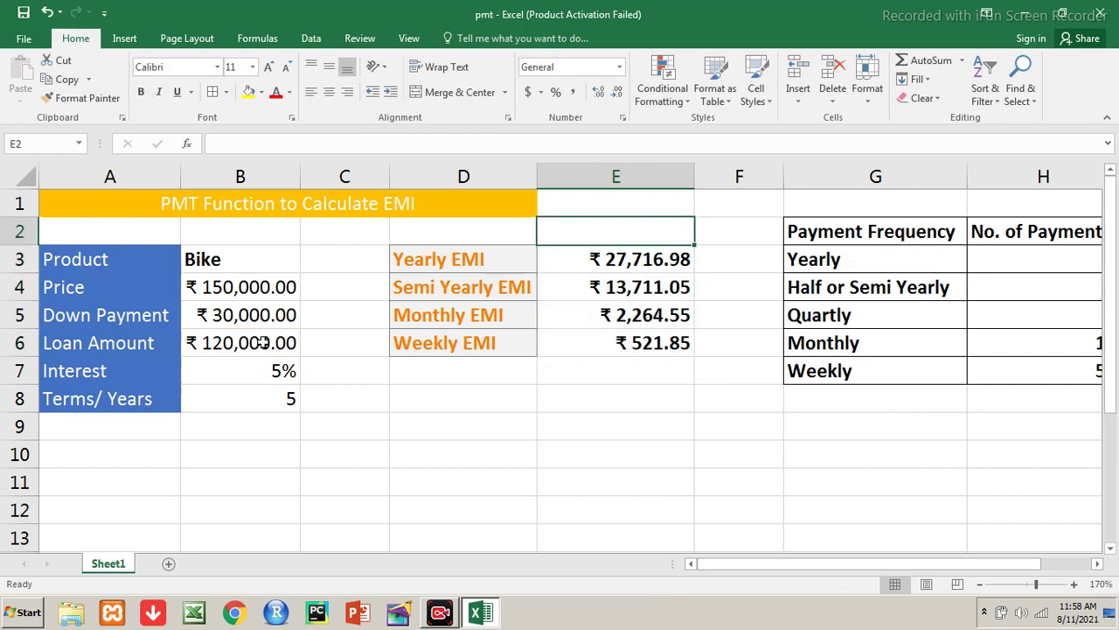
Change the product name in cell B3 to Car.
{"action": "key", "text": "Down"}
{"action": "key", "text": "Down"}
{"action": "key", "text": "Up"}
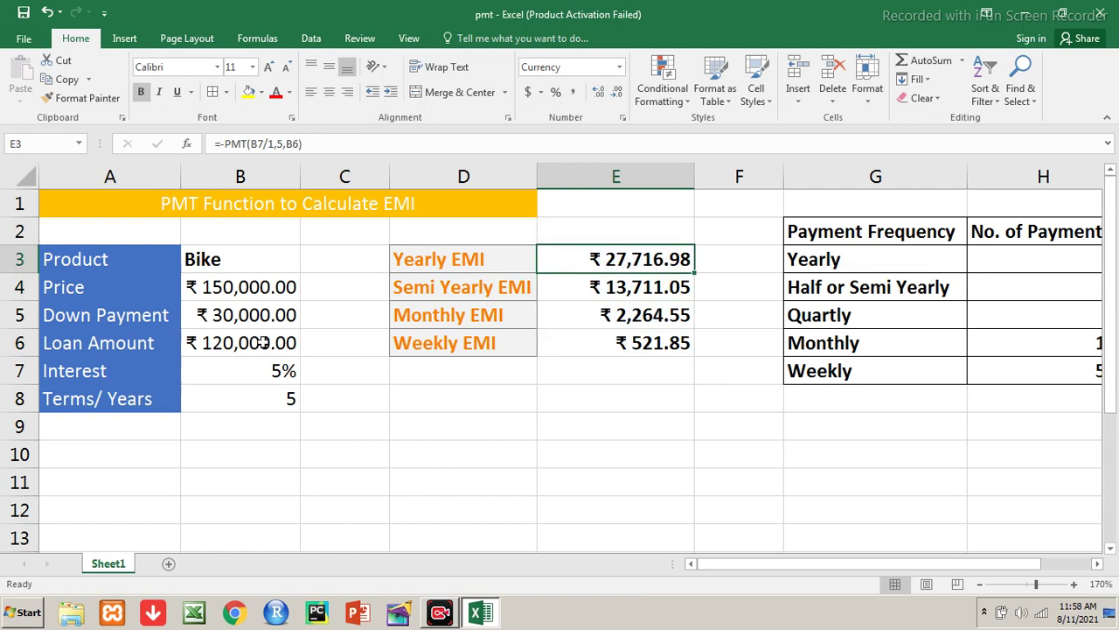
{"action": "key", "text": "Left"}
{"action": "key", "text": "Left"}
{"action": "key", "text": "Left"}
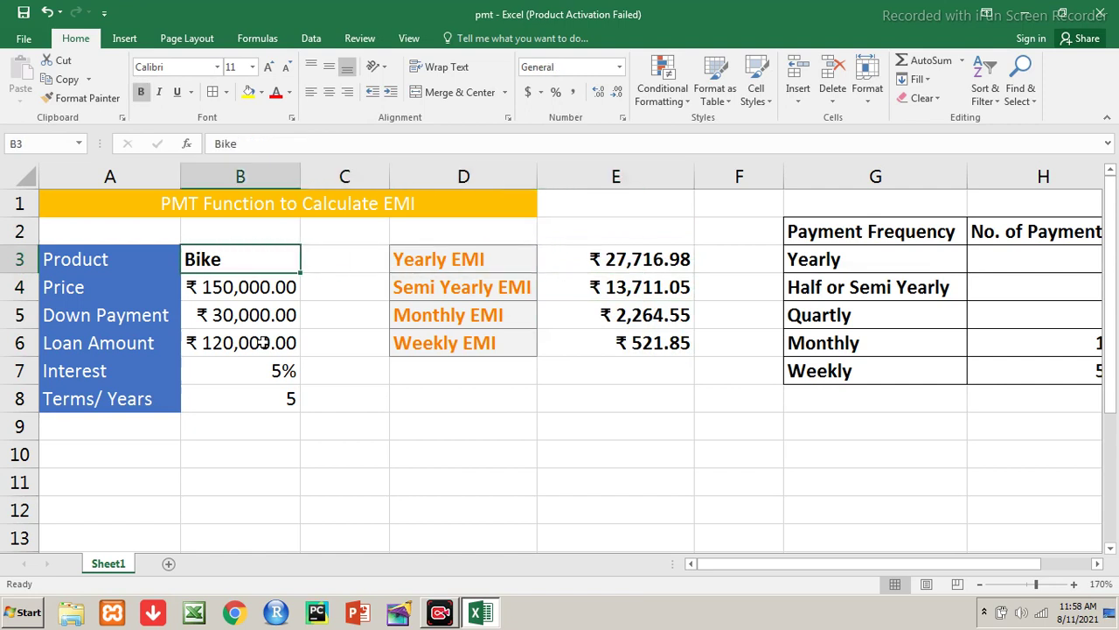
{"action": "type", "text": "Car"}
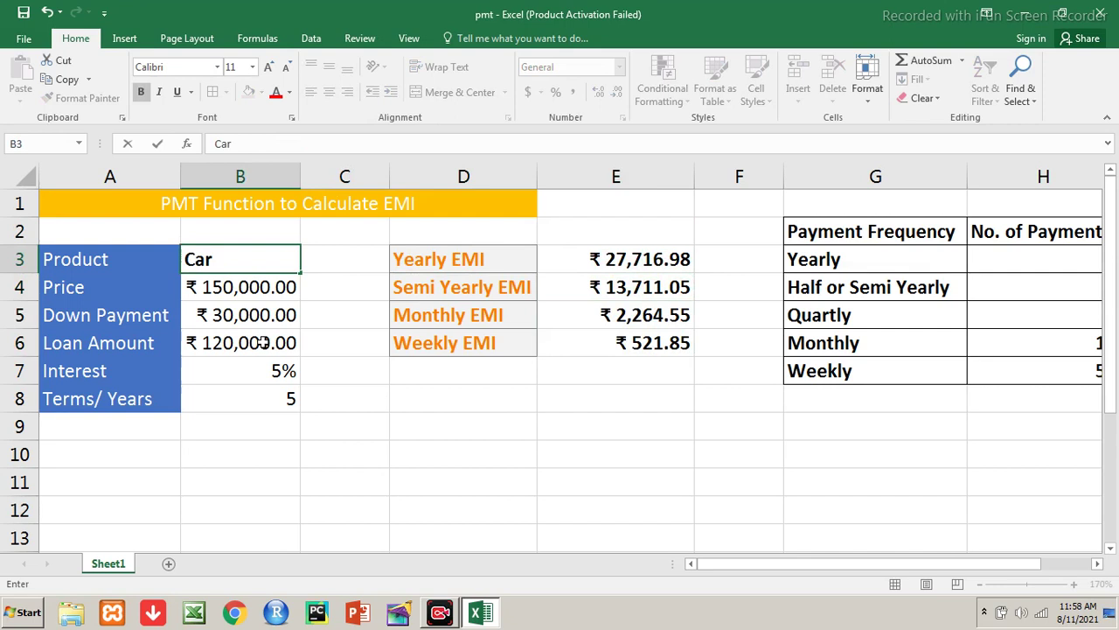
{"action": "key", "text": "Return"}
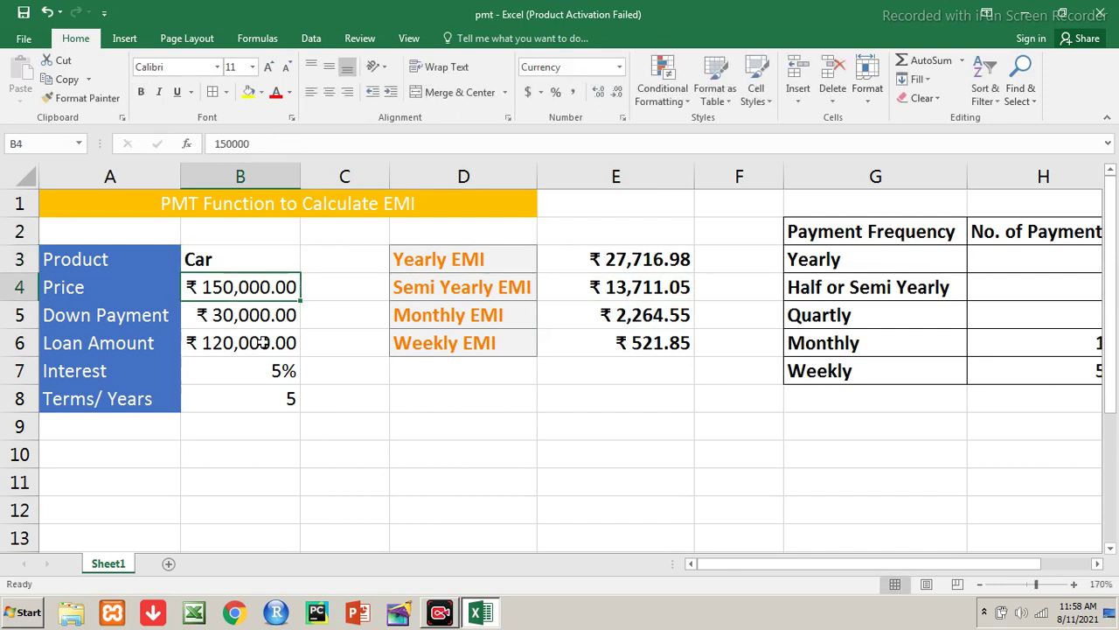
Set the car's price in cell B4 to 100000 and the down payment in cell B5 to 60000.
{"action": "type", "text": "100000"}
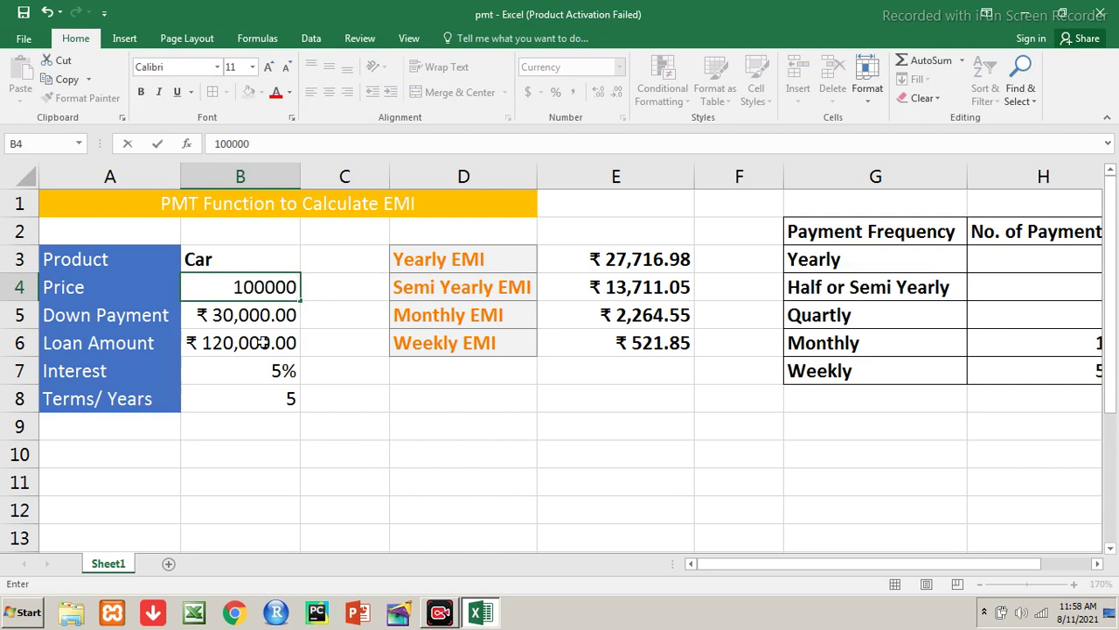
{"action": "key", "text": "Return"}
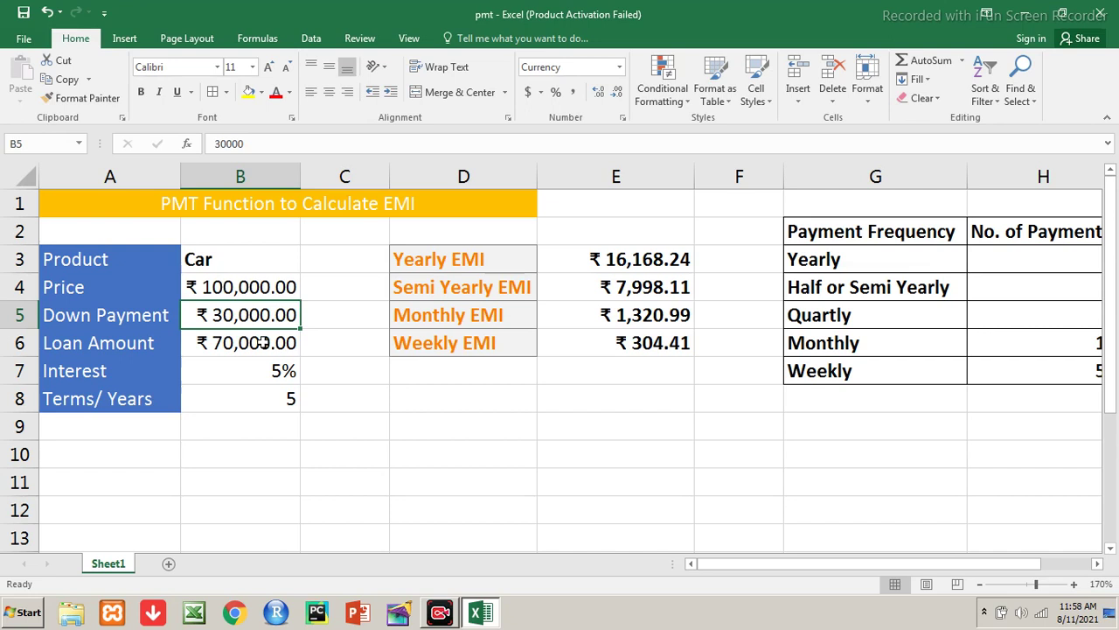
{"action": "type", "text": "60000"}
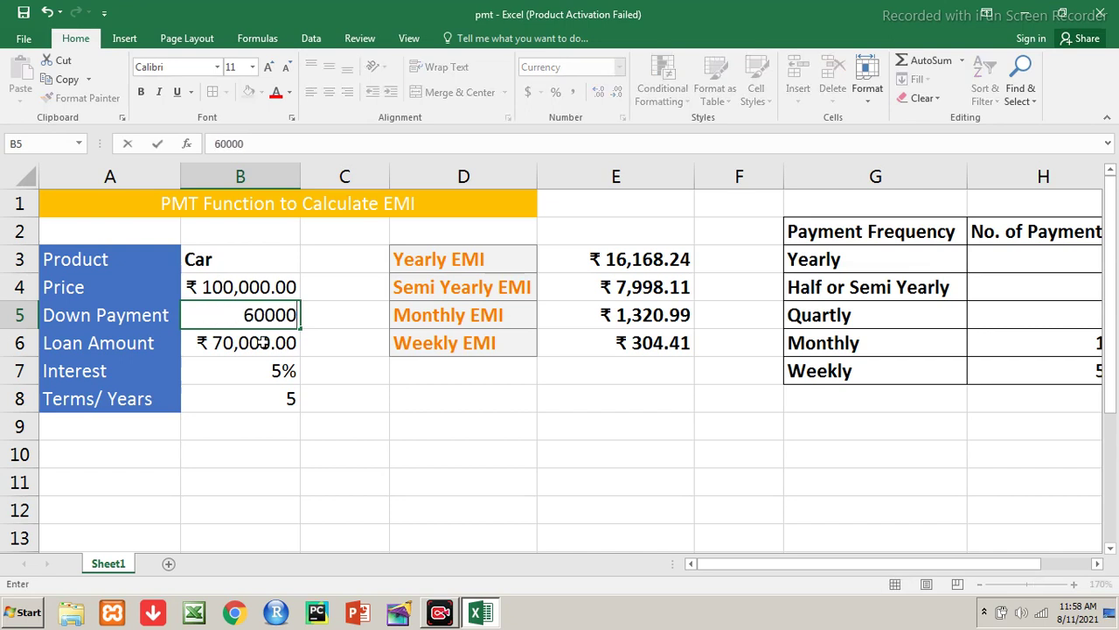
{"action": "key", "text": "Return"}
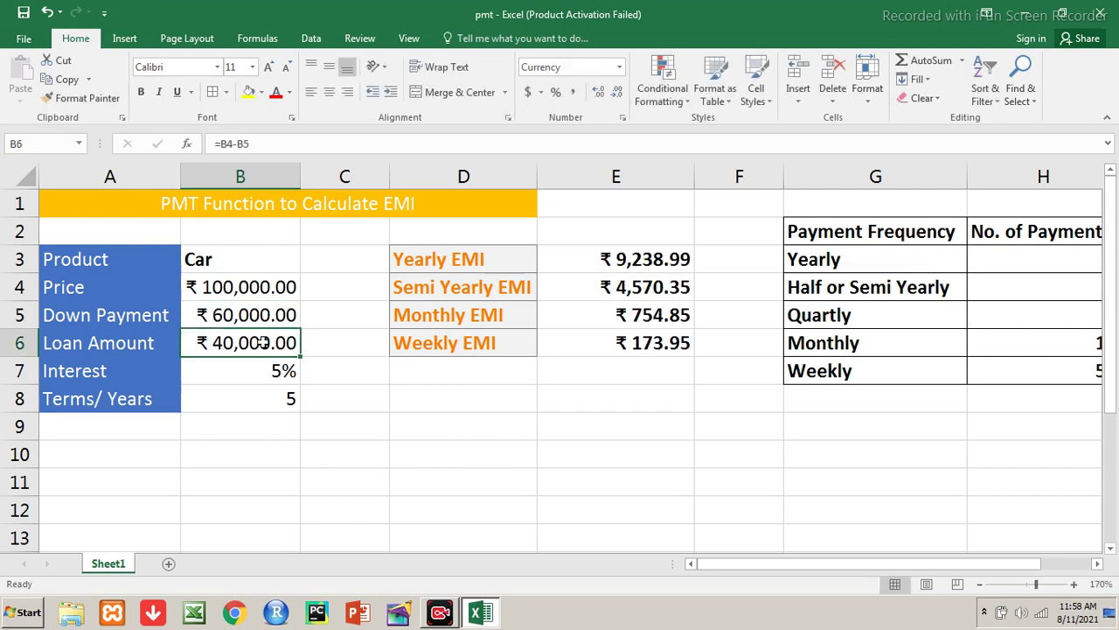
Add a zero to the price in cell B4 to make it 1000000.
{"action": "left_click", "coordinate": [287, 291]}
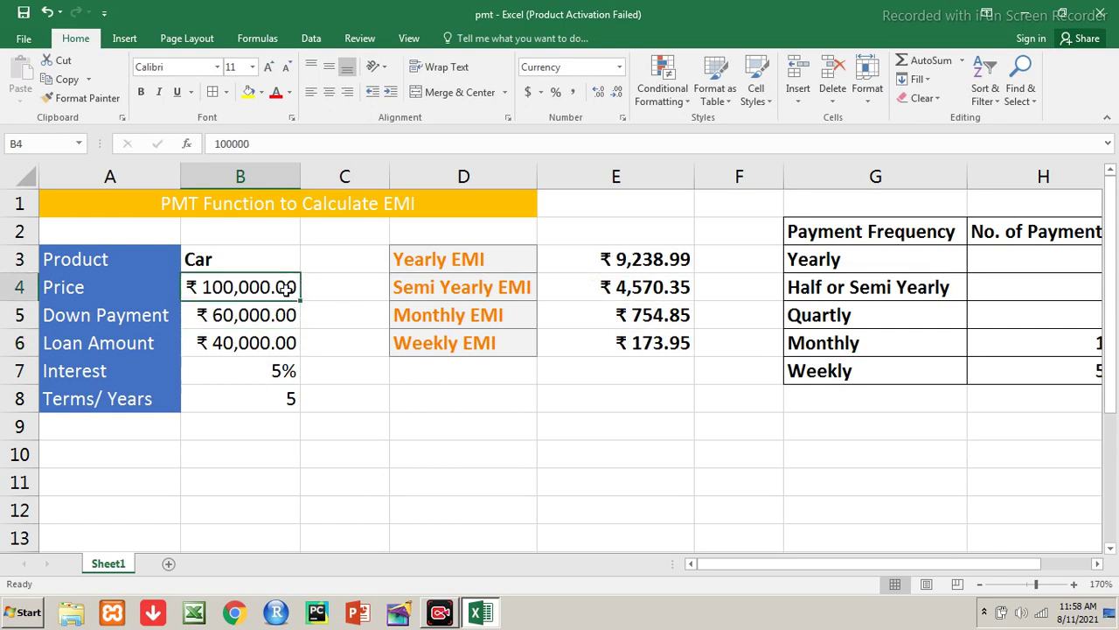
{"action": "double_click", "coordinate": [287, 290]}
{"action": "type", "text": "0"}
{"action": "key", "text": "Return"}
Set the interest rate in cell B7 to 11.5% and the loan term in cell B8 to 10 years.
{"action": "key", "text": "Down"}
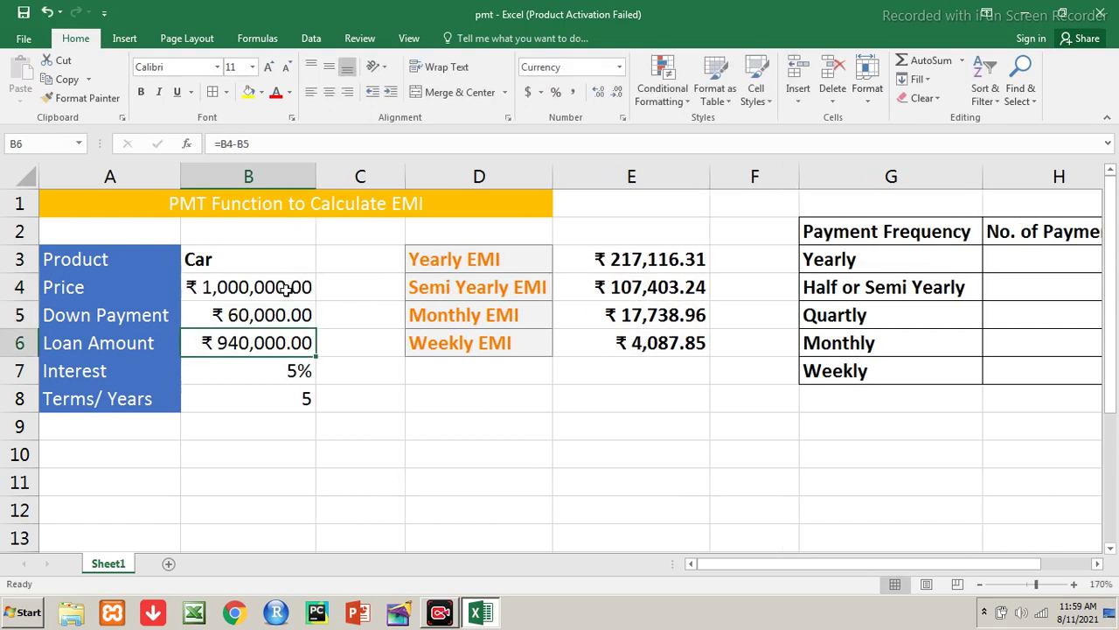
{"action": "key", "text": "Down"}
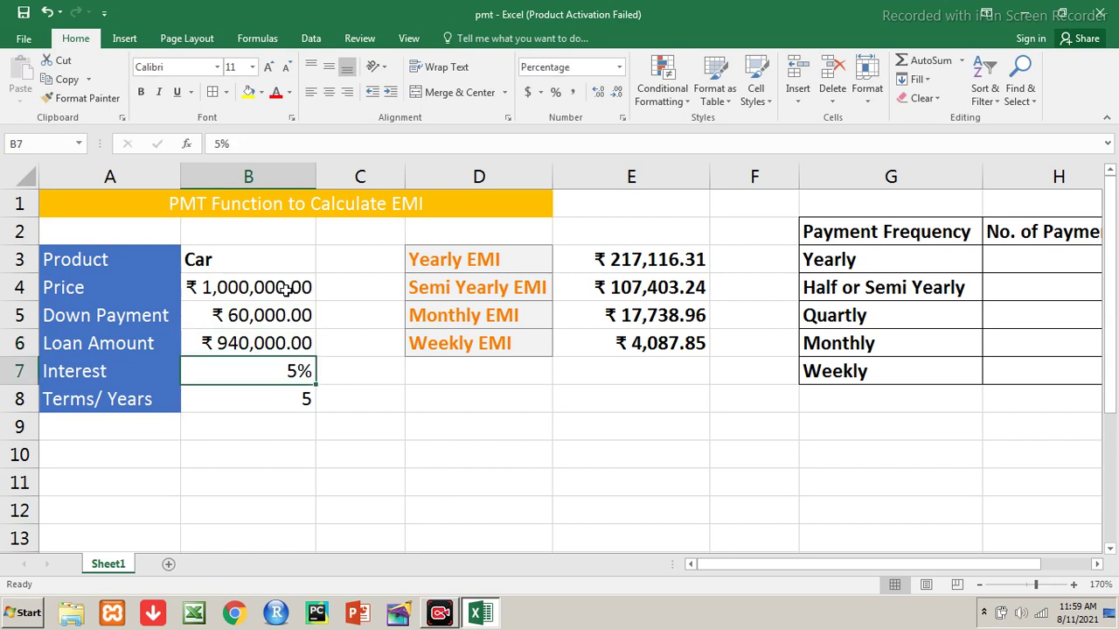
{"action": "type", "text": "11.5"}
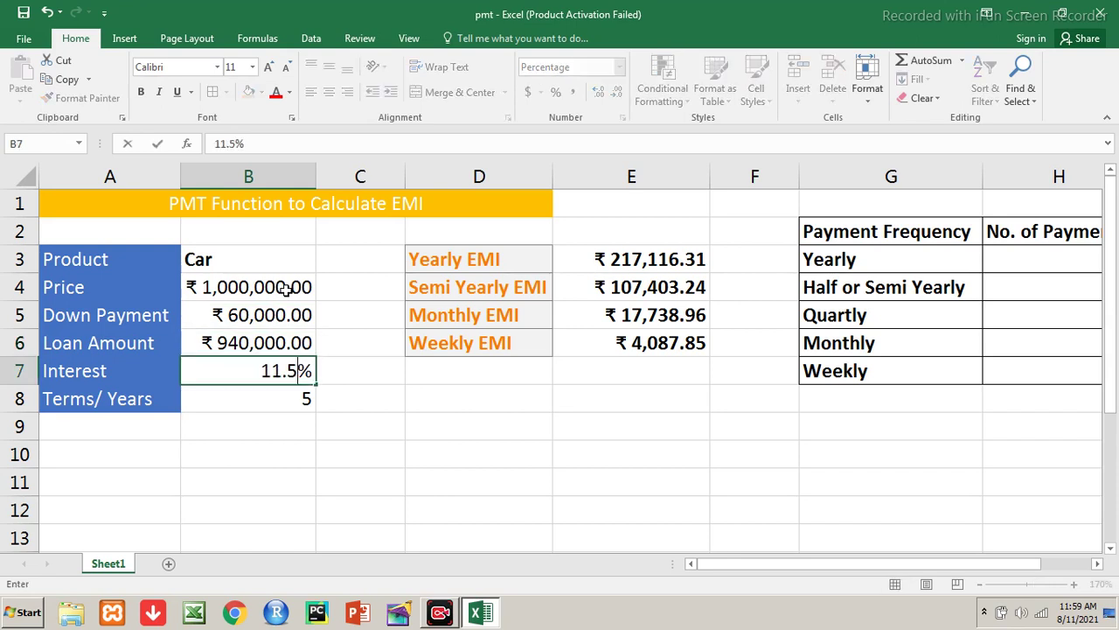
{"action": "key", "text": "Return"}
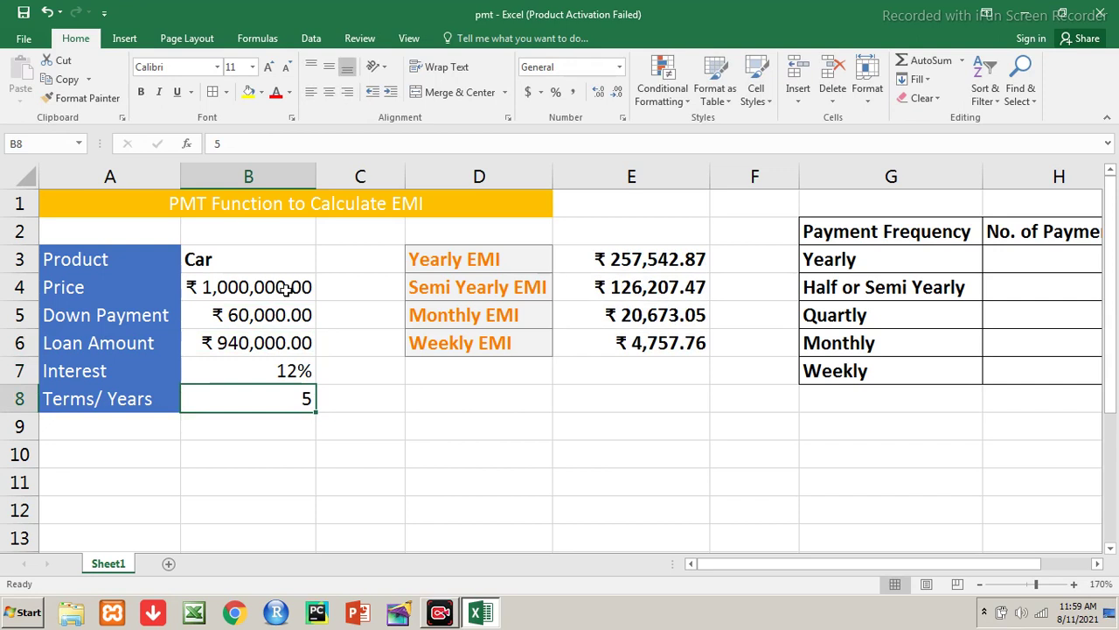
{"action": "type", "text": "10"}
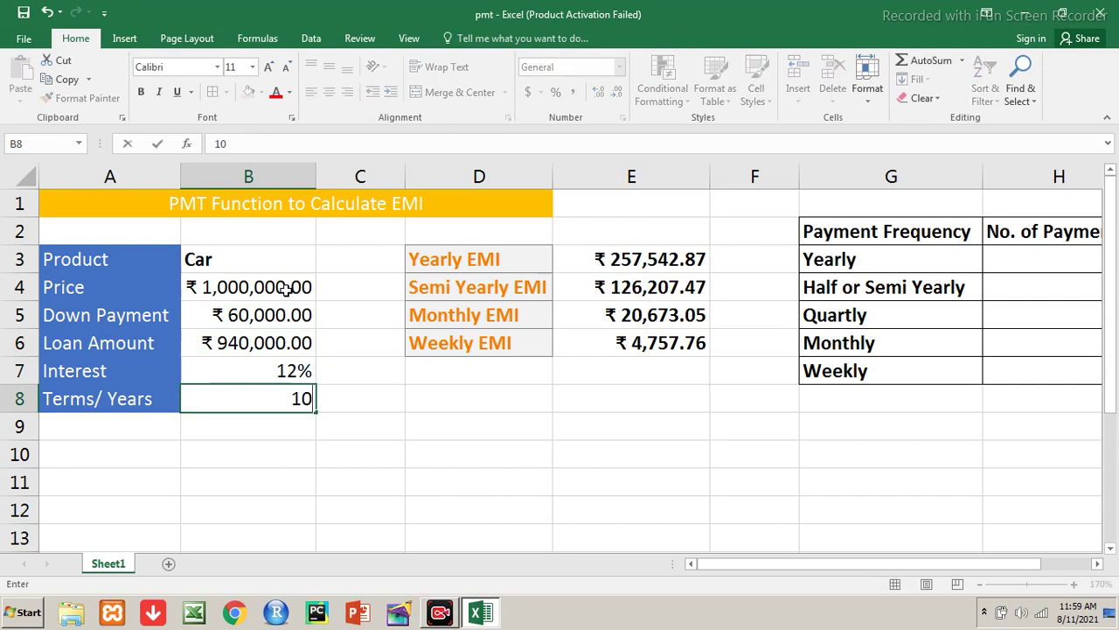
{"action": "key", "text": "Return"}
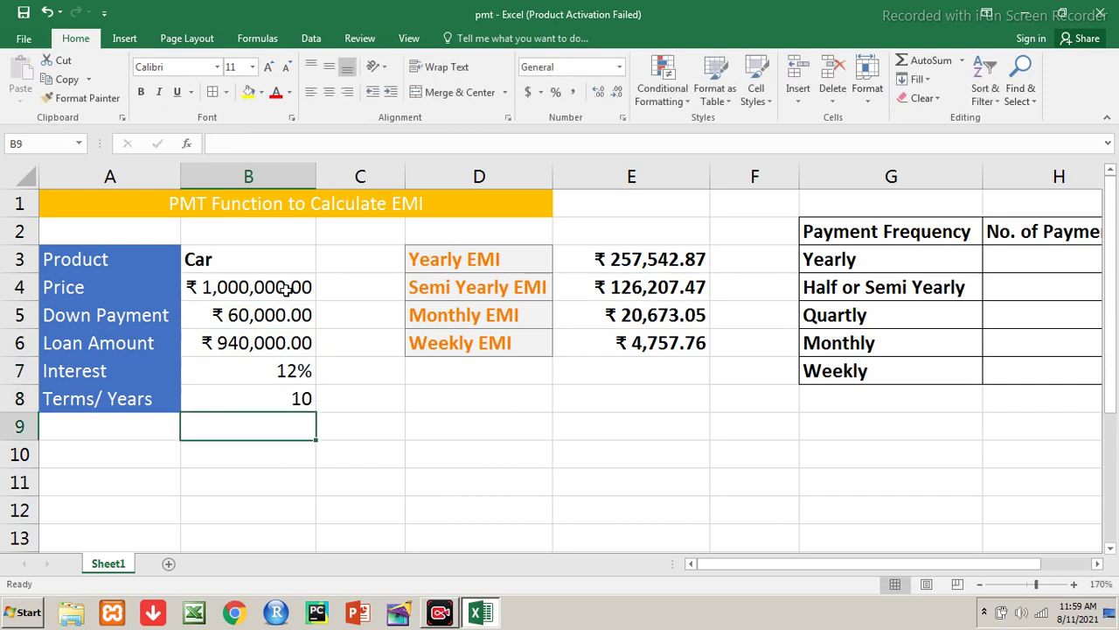
{"action": "left_click", "coordinate": [670, 256]}
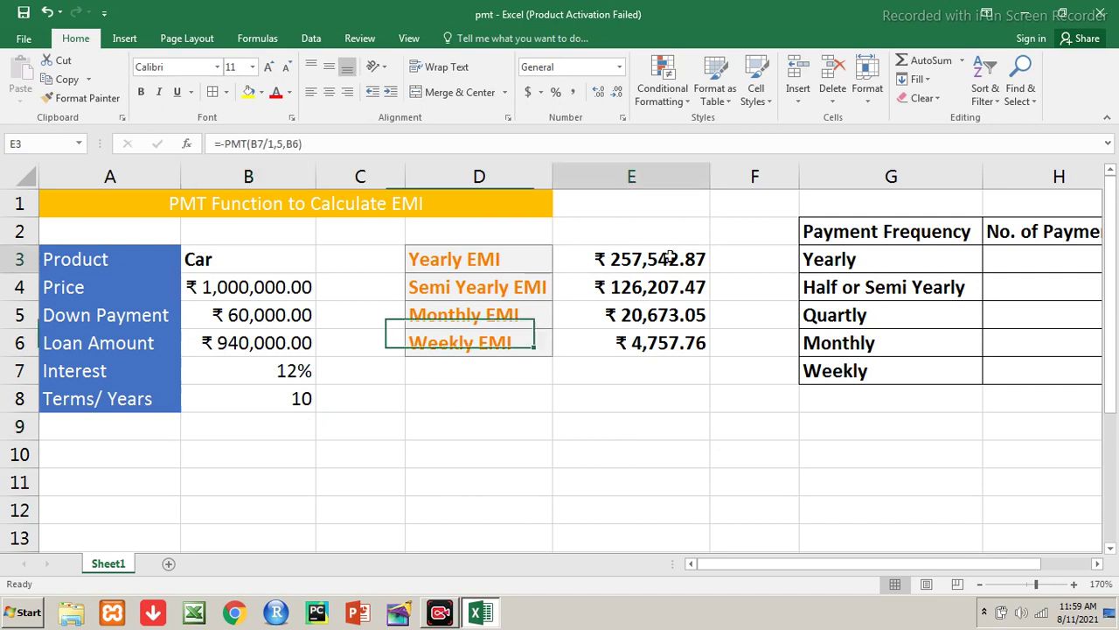
{"action": "key", "text": "Down"}
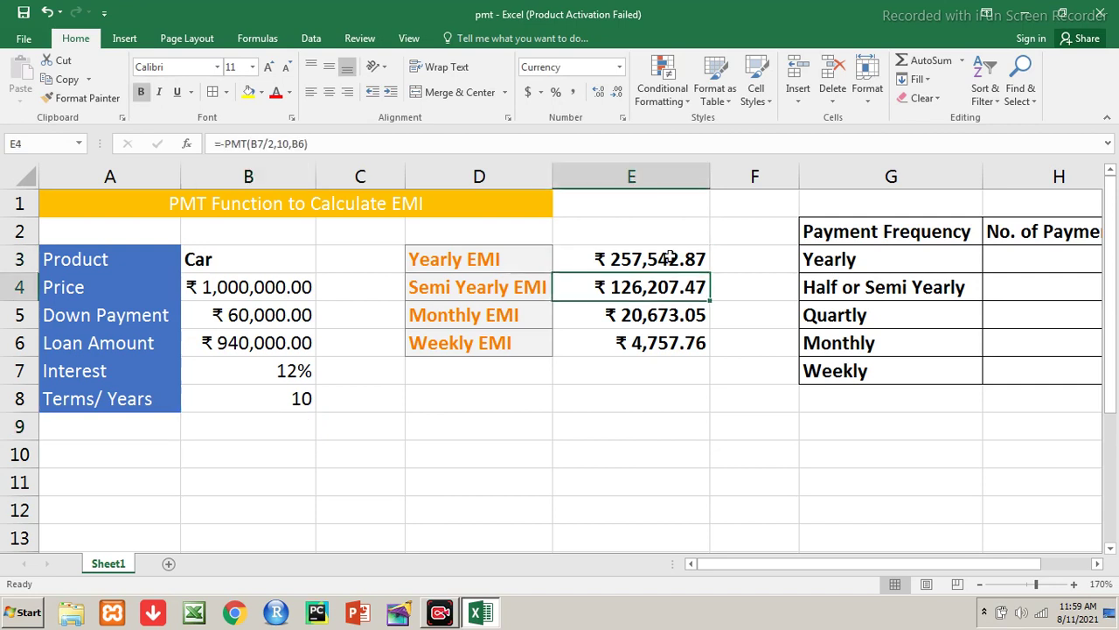
{"action": "key", "text": "Down"}
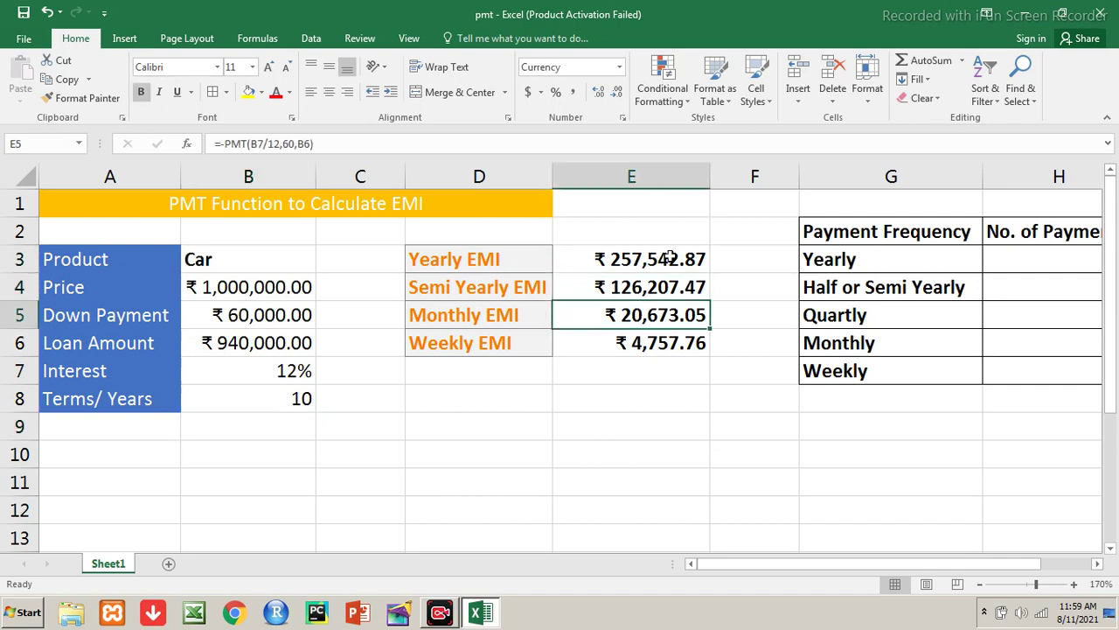
{"action": "key", "text": "Down"}
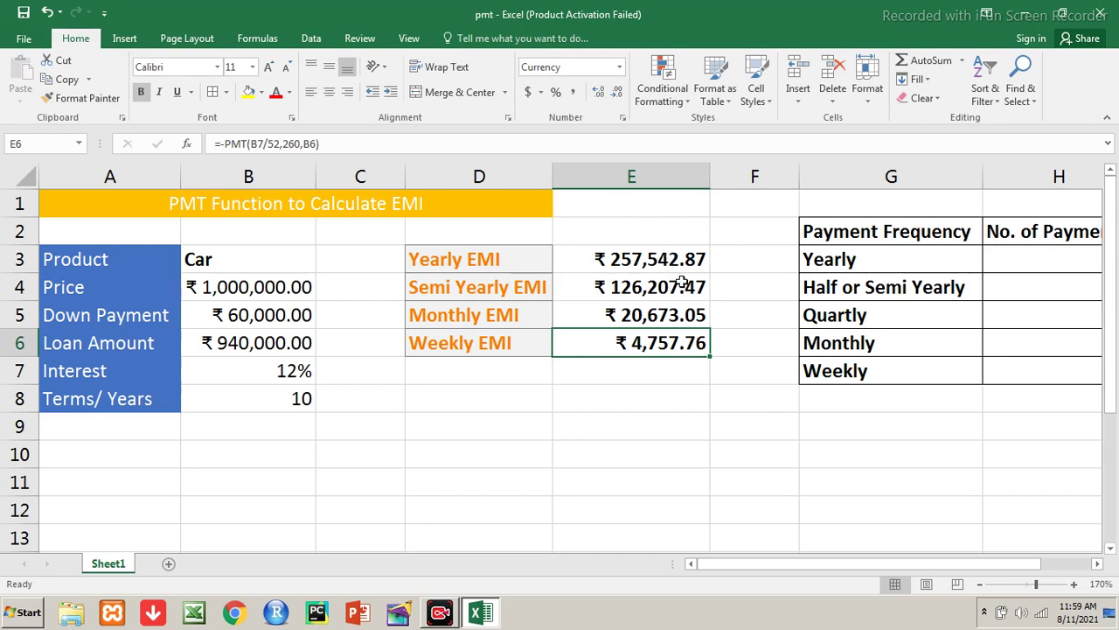
{"action": "left_click", "coordinate": [982, 613]}
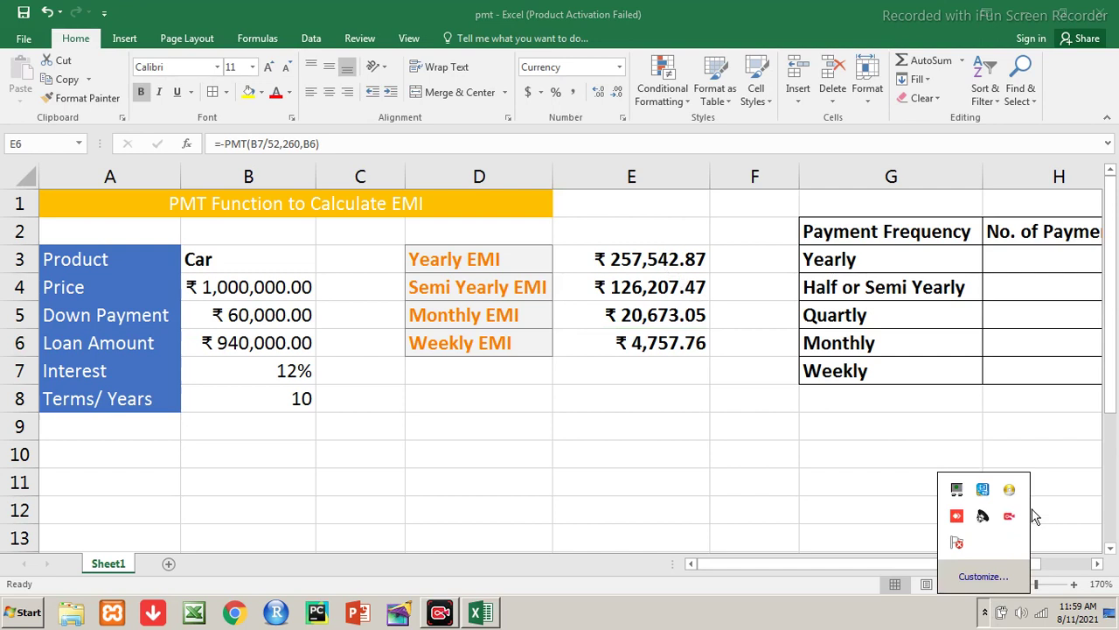